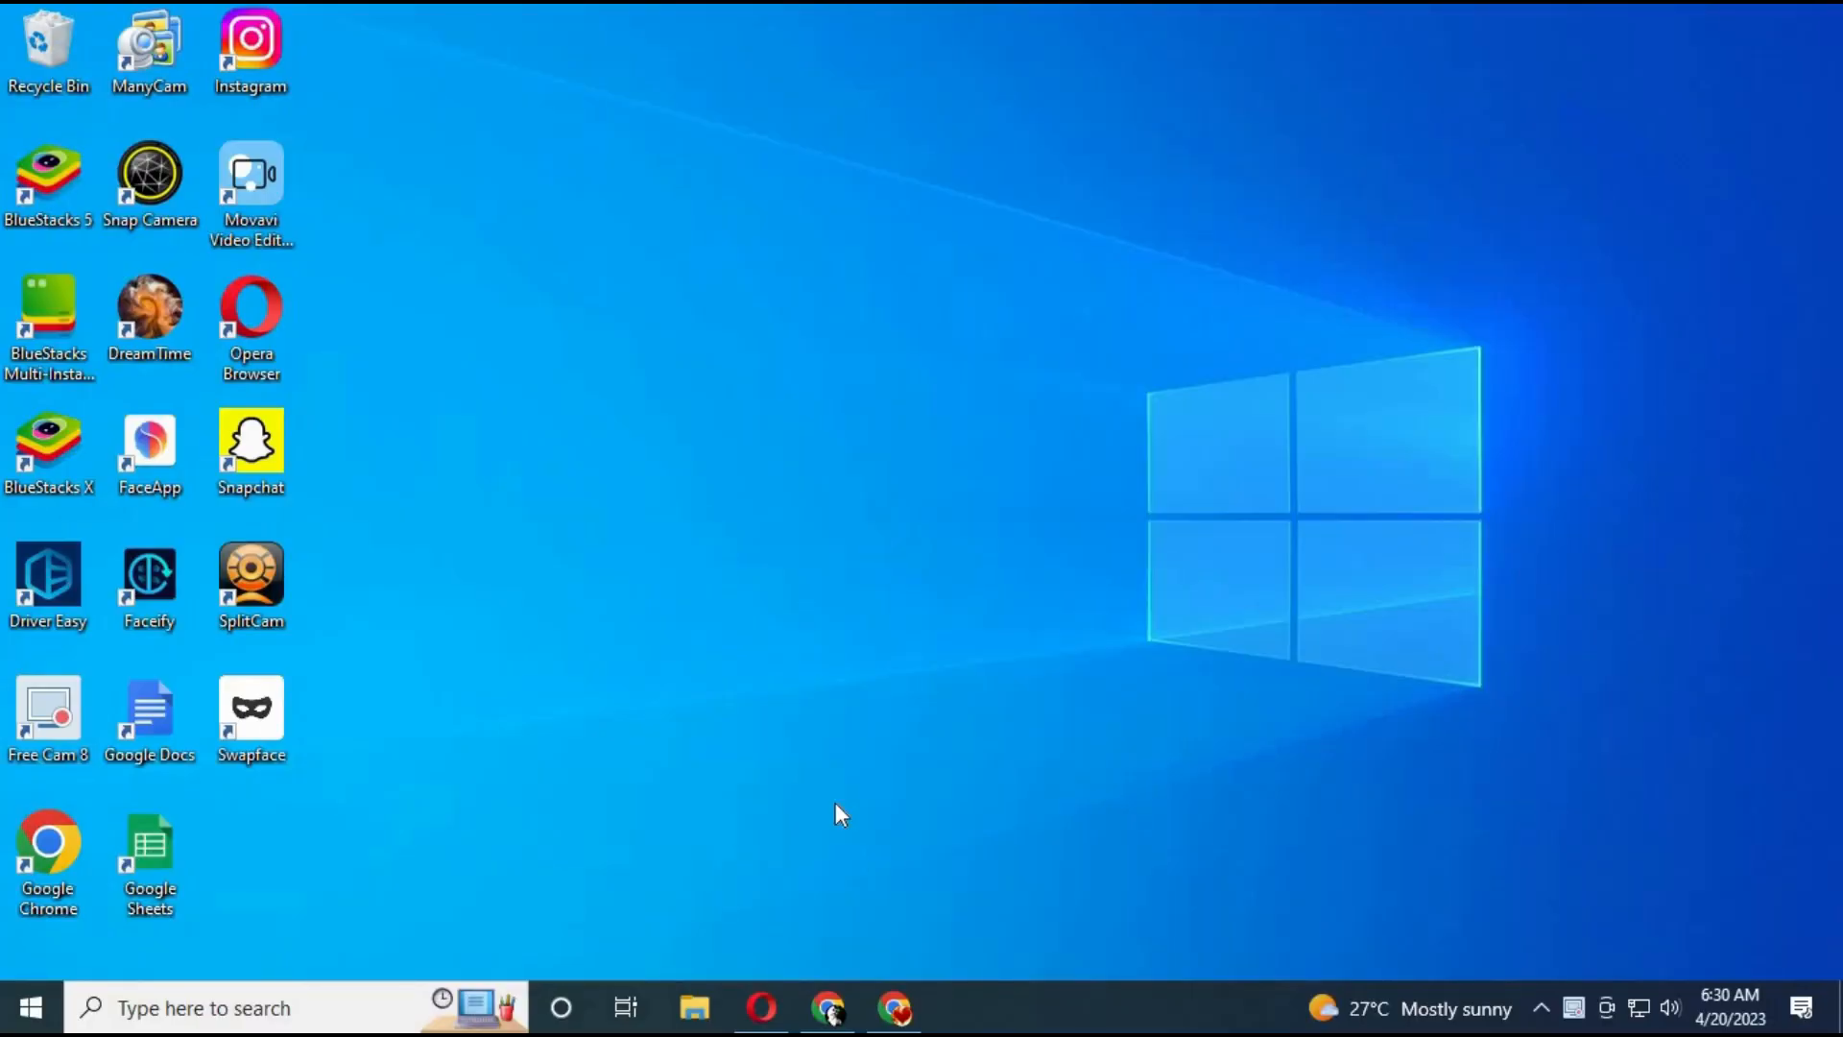
- Bring up the infinite_zoom_gradio notebook in the Opera browser
left_click(765, 1009)
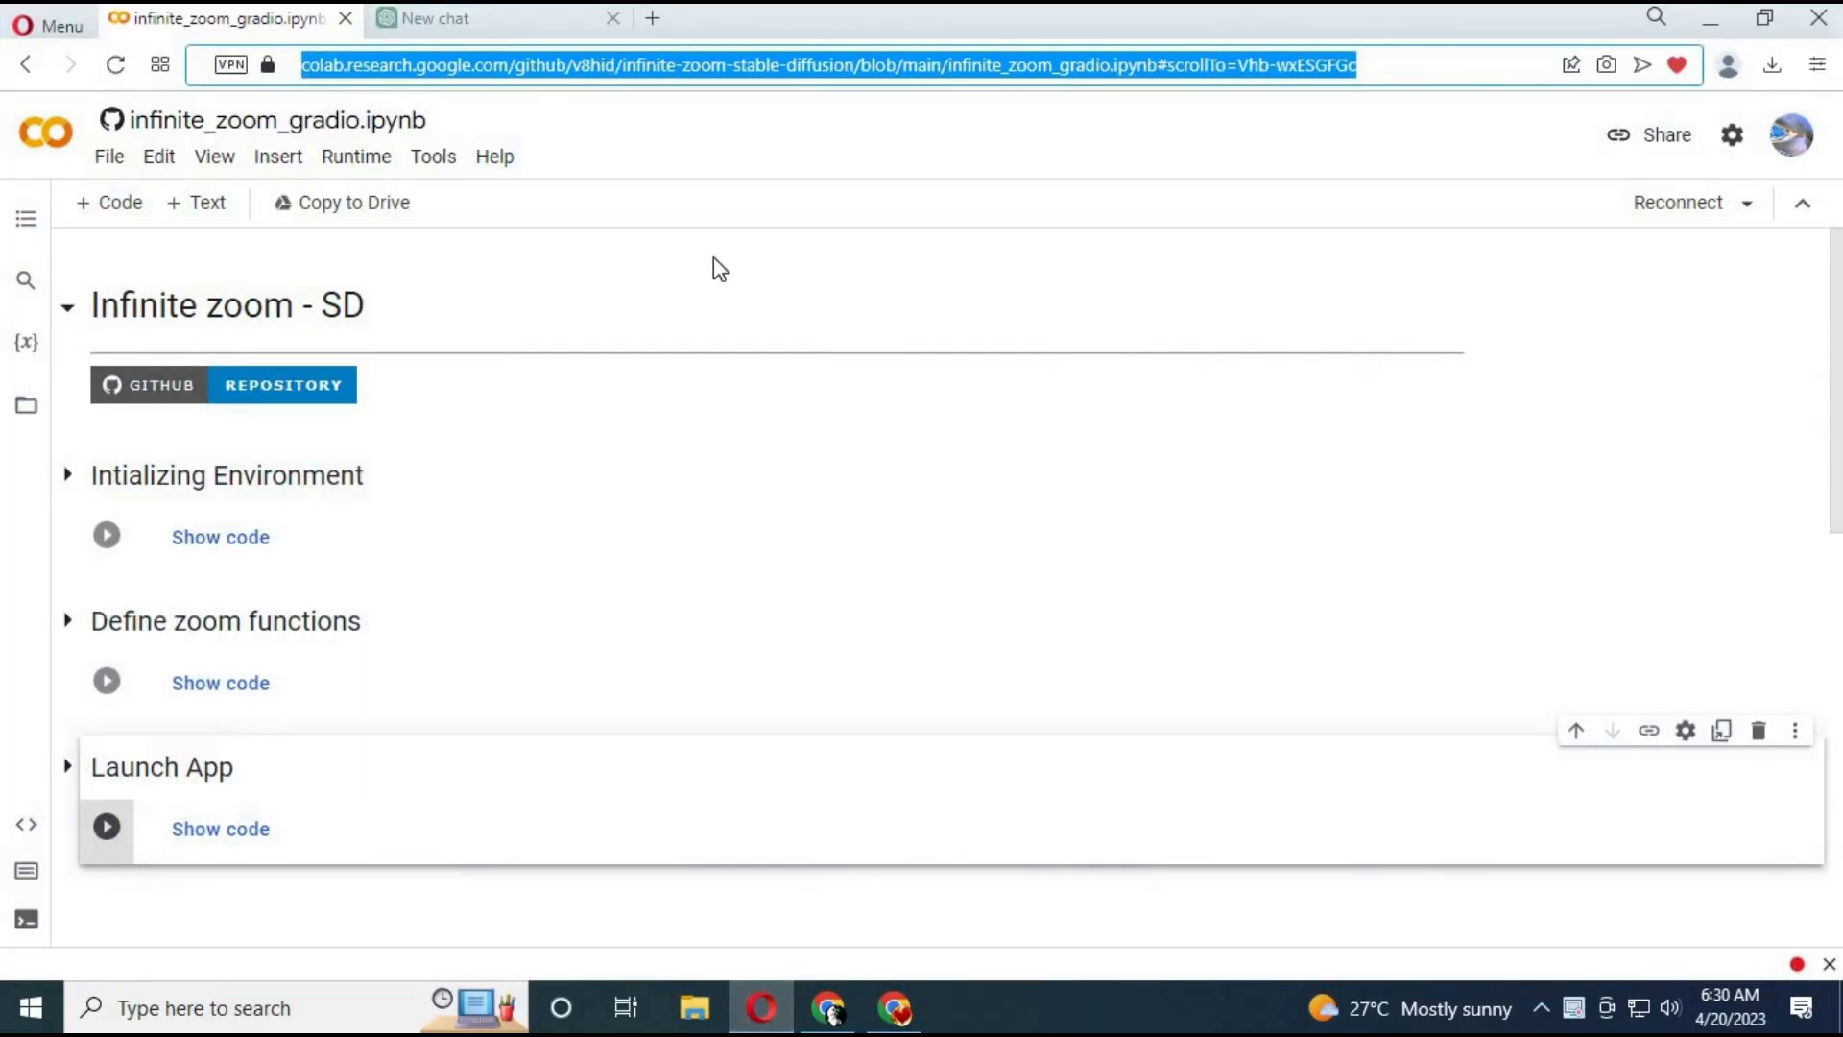
left_click(472, 65)
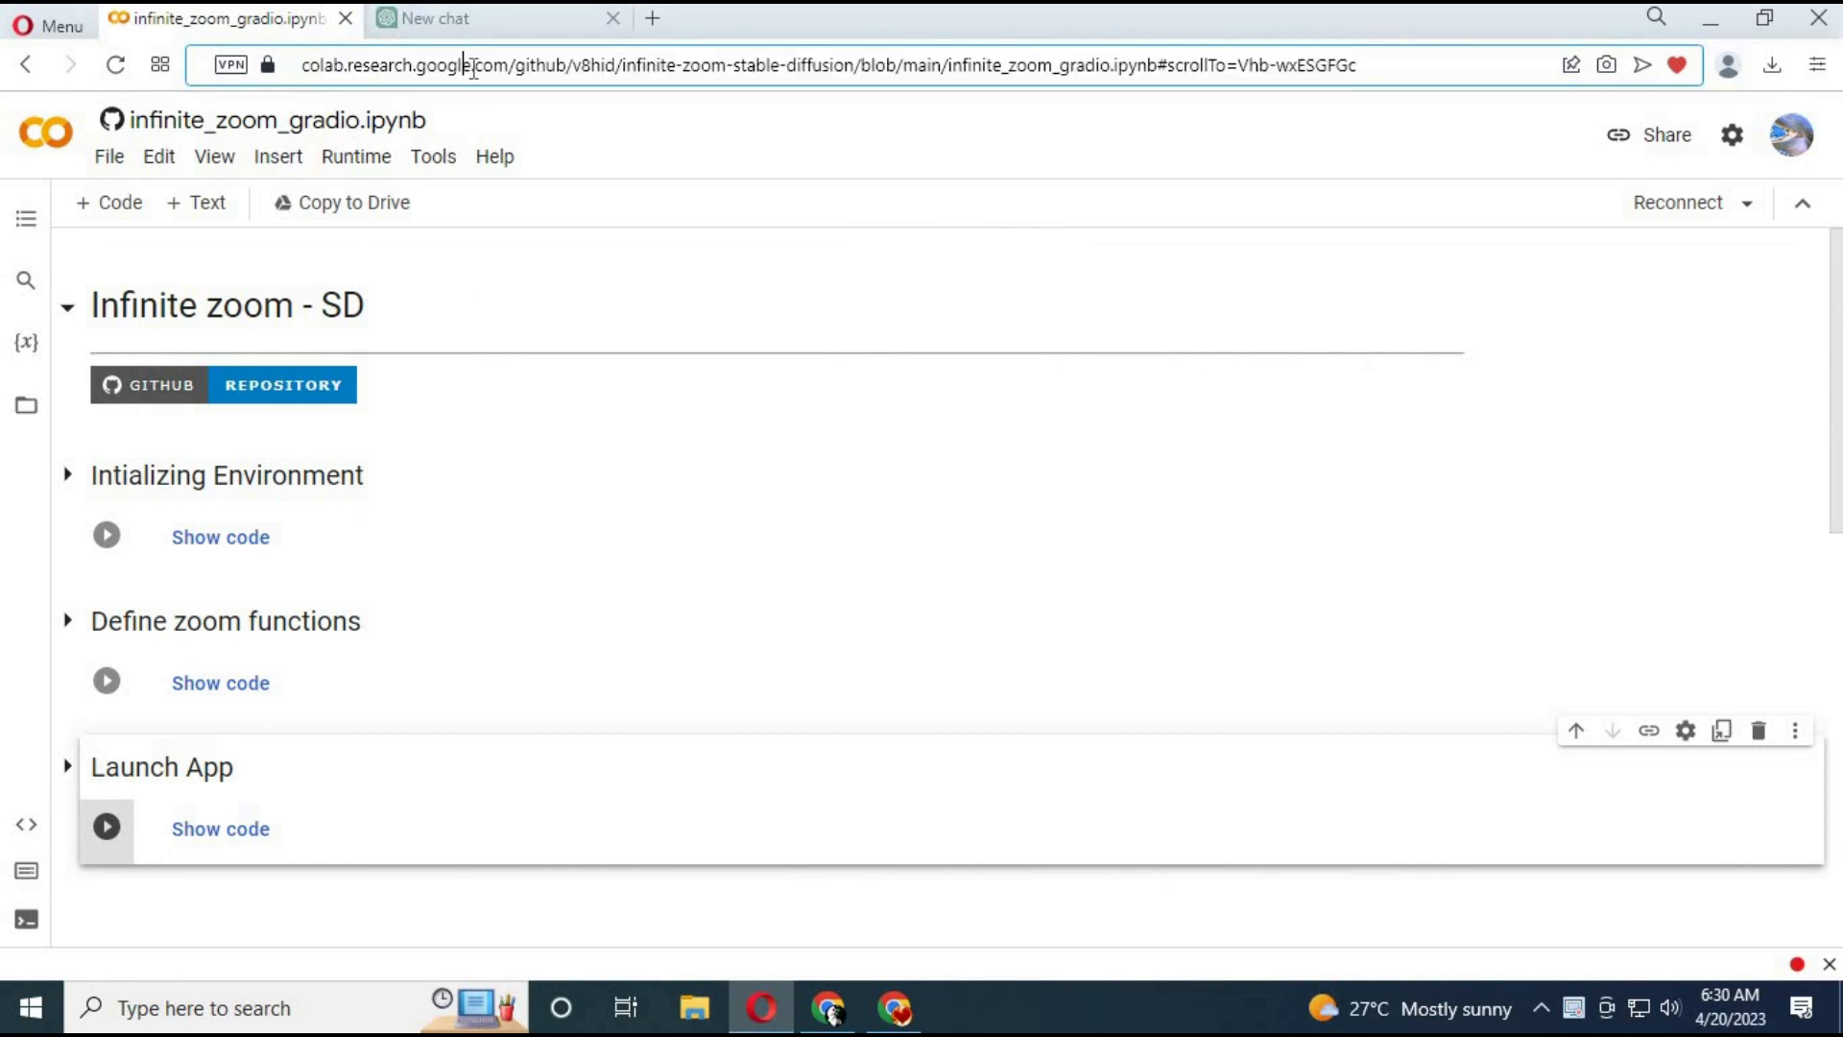
double_click(483, 64)
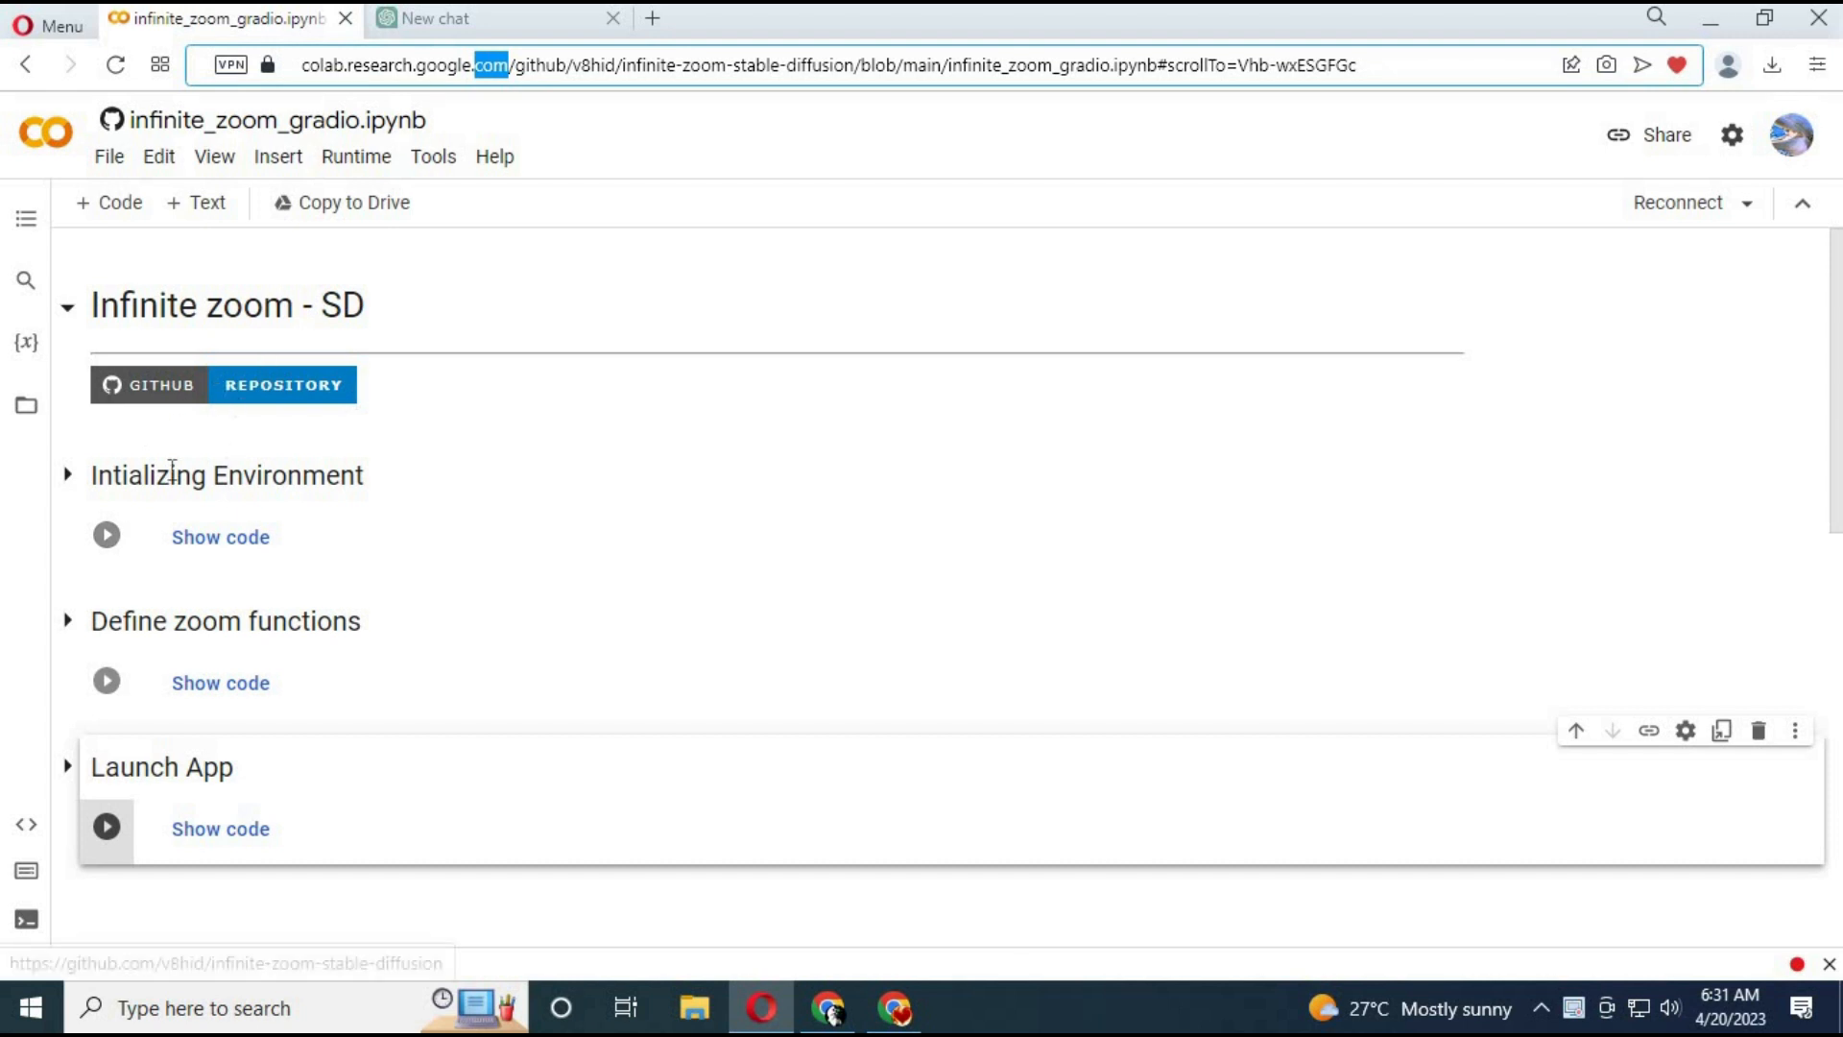
- Reconnect the notebook to a runtime and run the Intializing Environment cell
left_click(1685, 211)
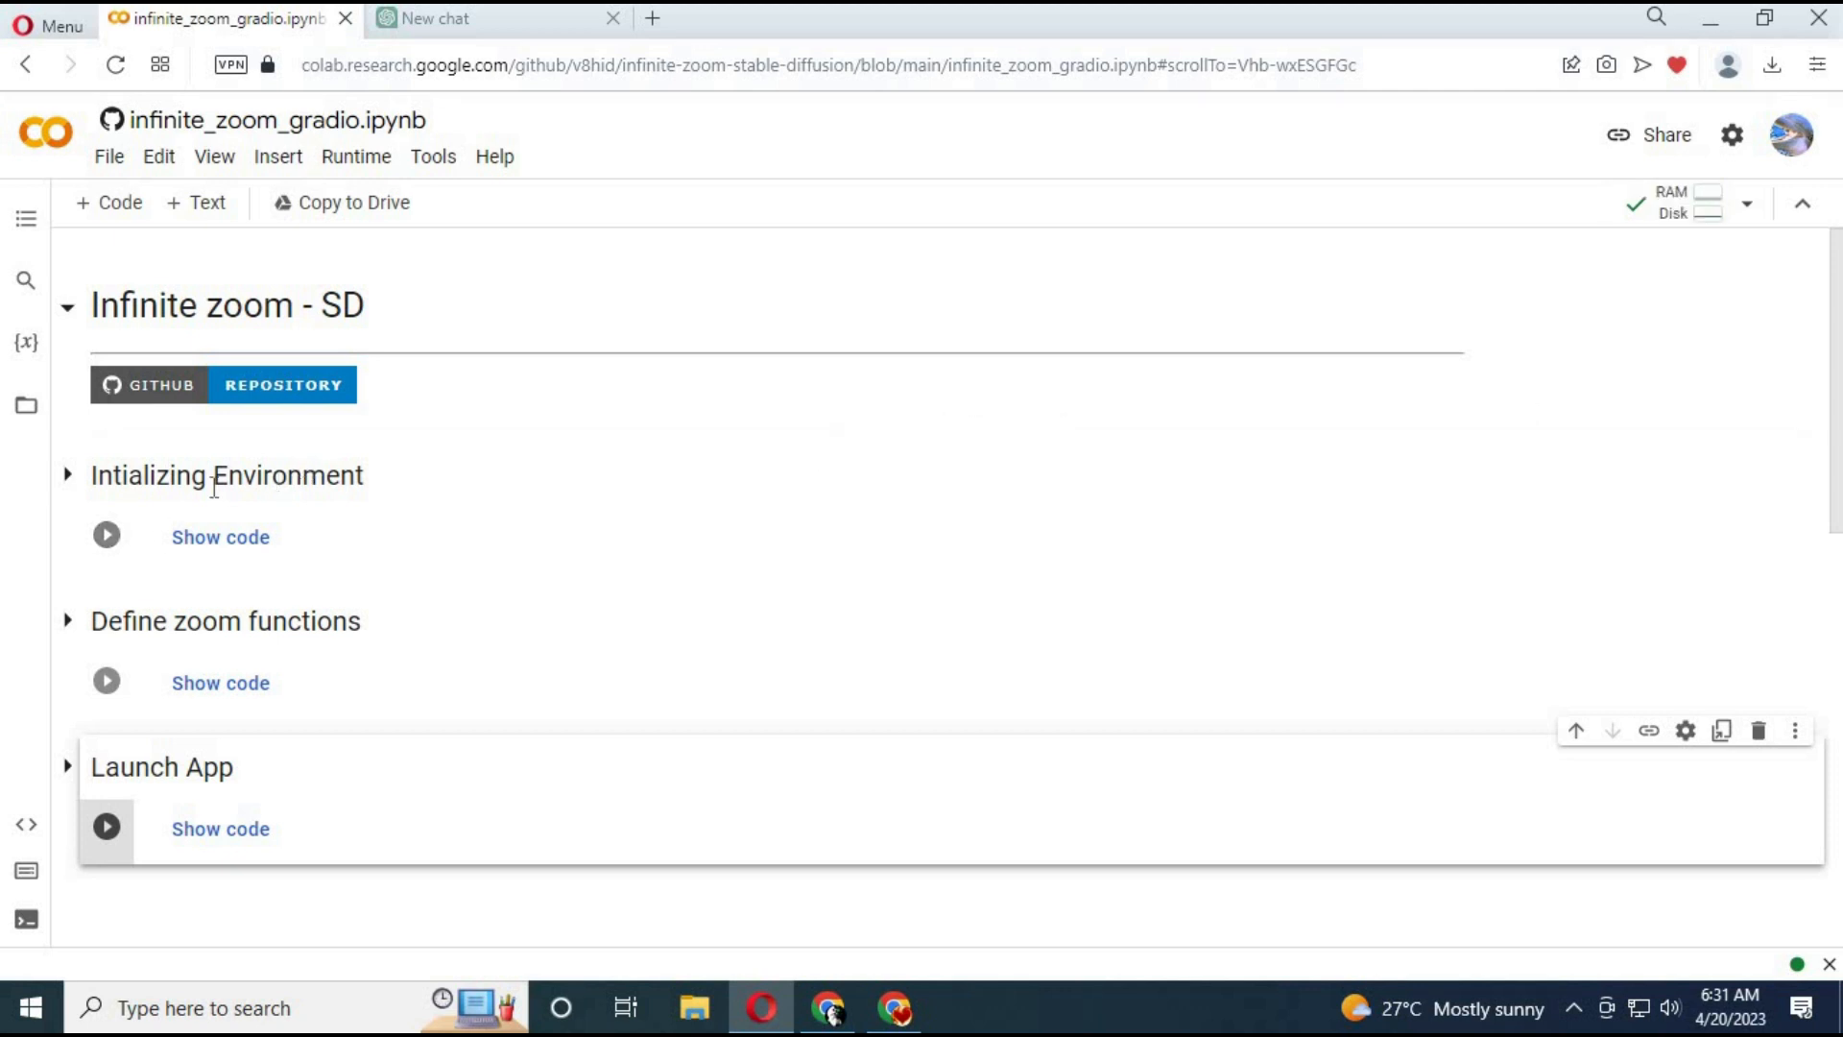
left_click(106, 536)
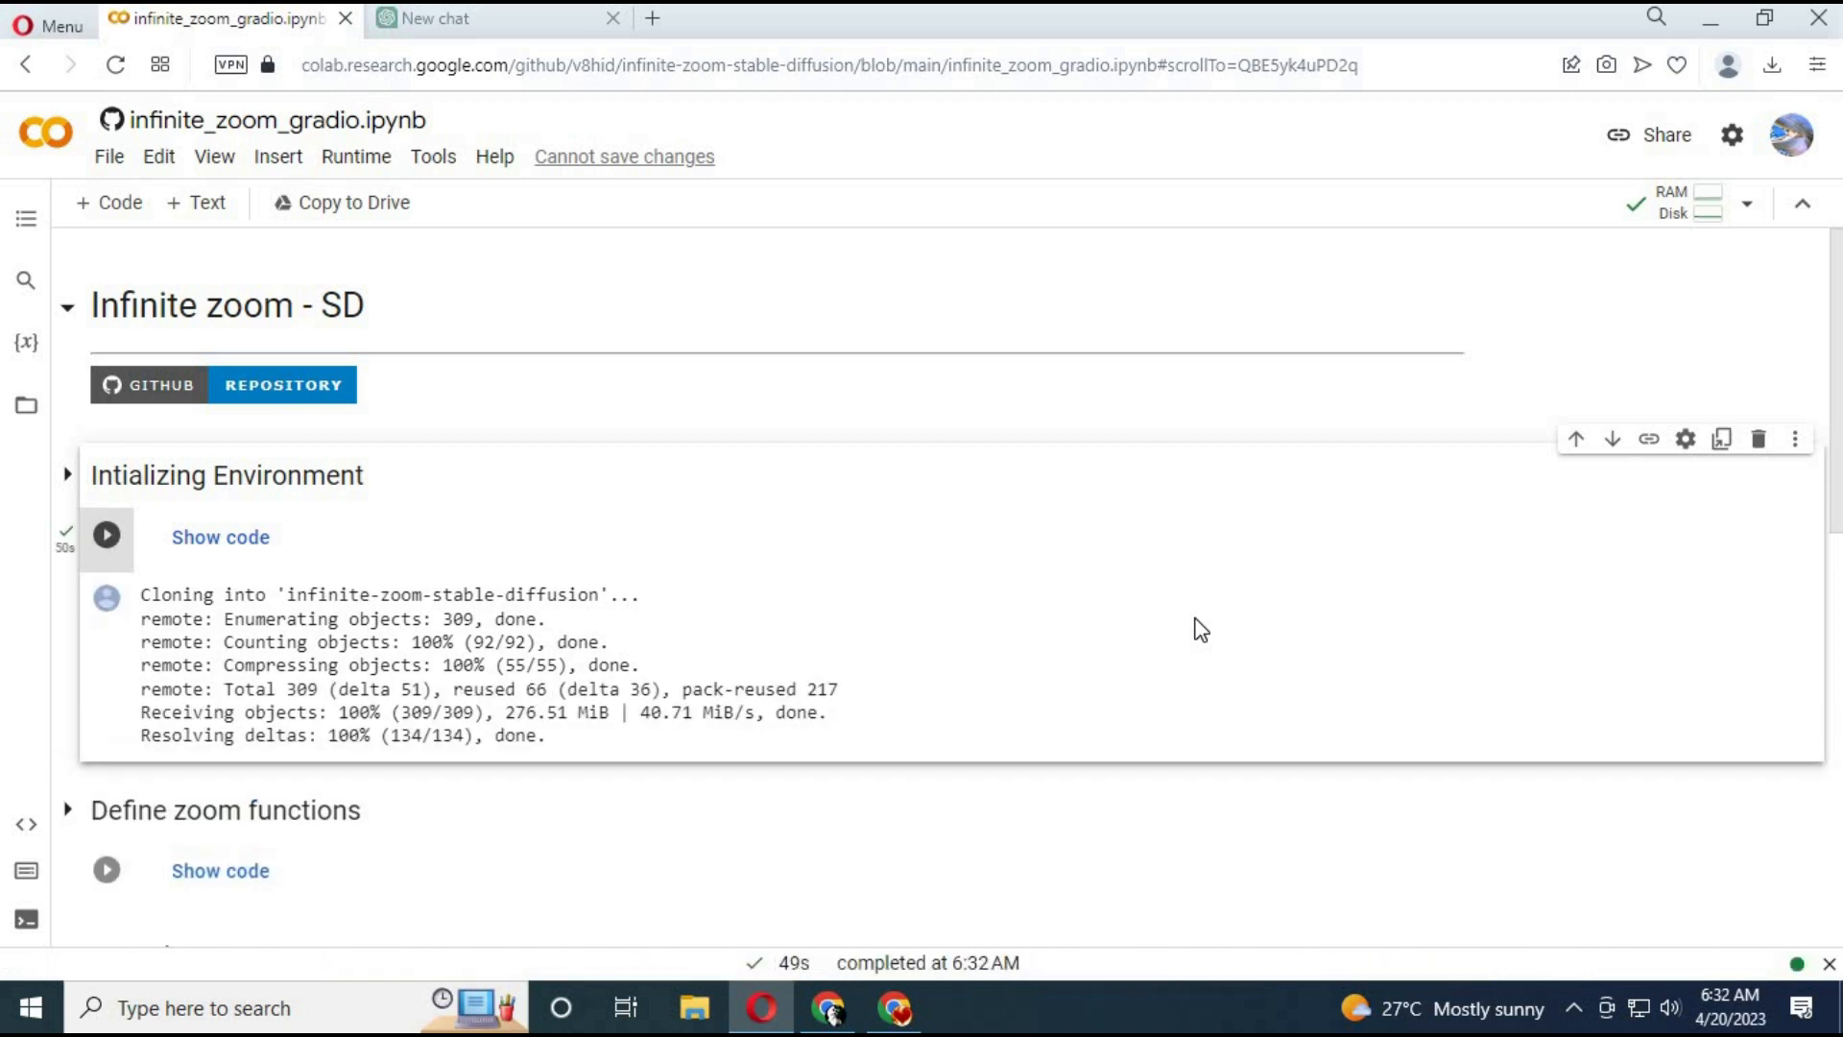
scroll(156, 520, "down", 3)
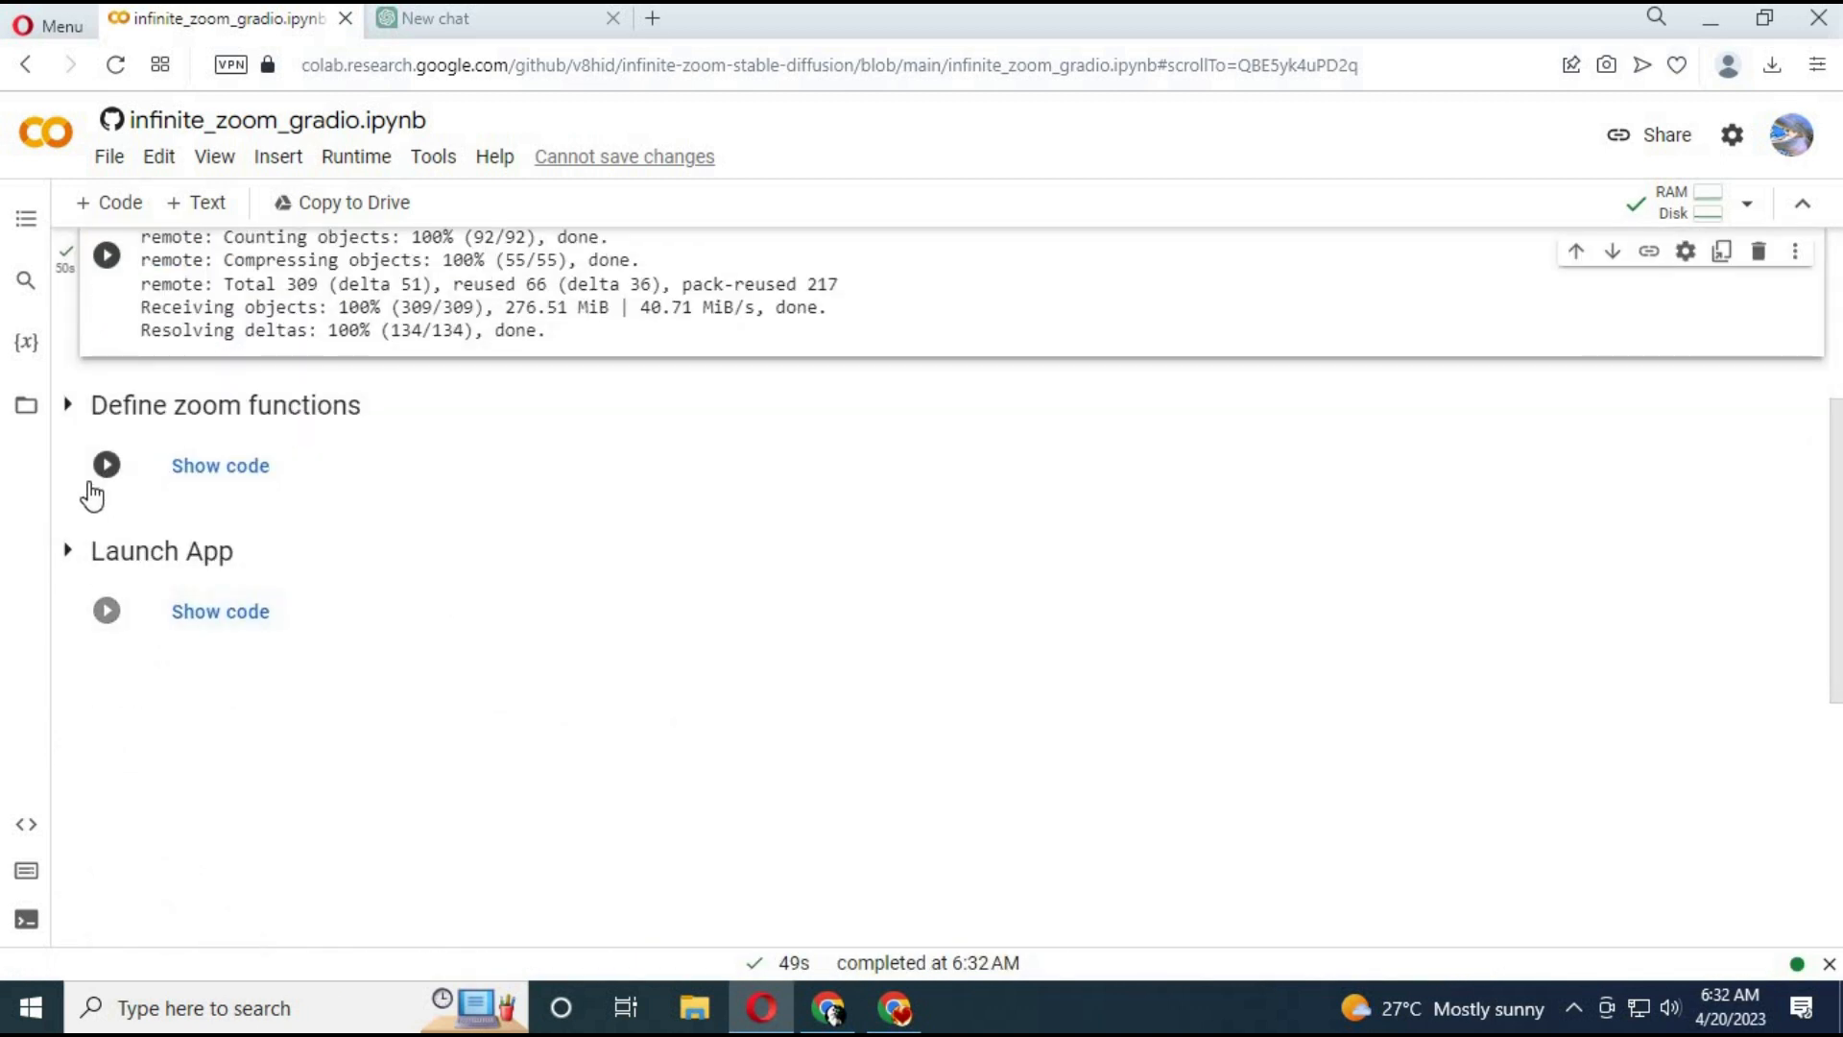
- Run the Define zoom functions cell and then the Launch App cell
left_click(106, 465)
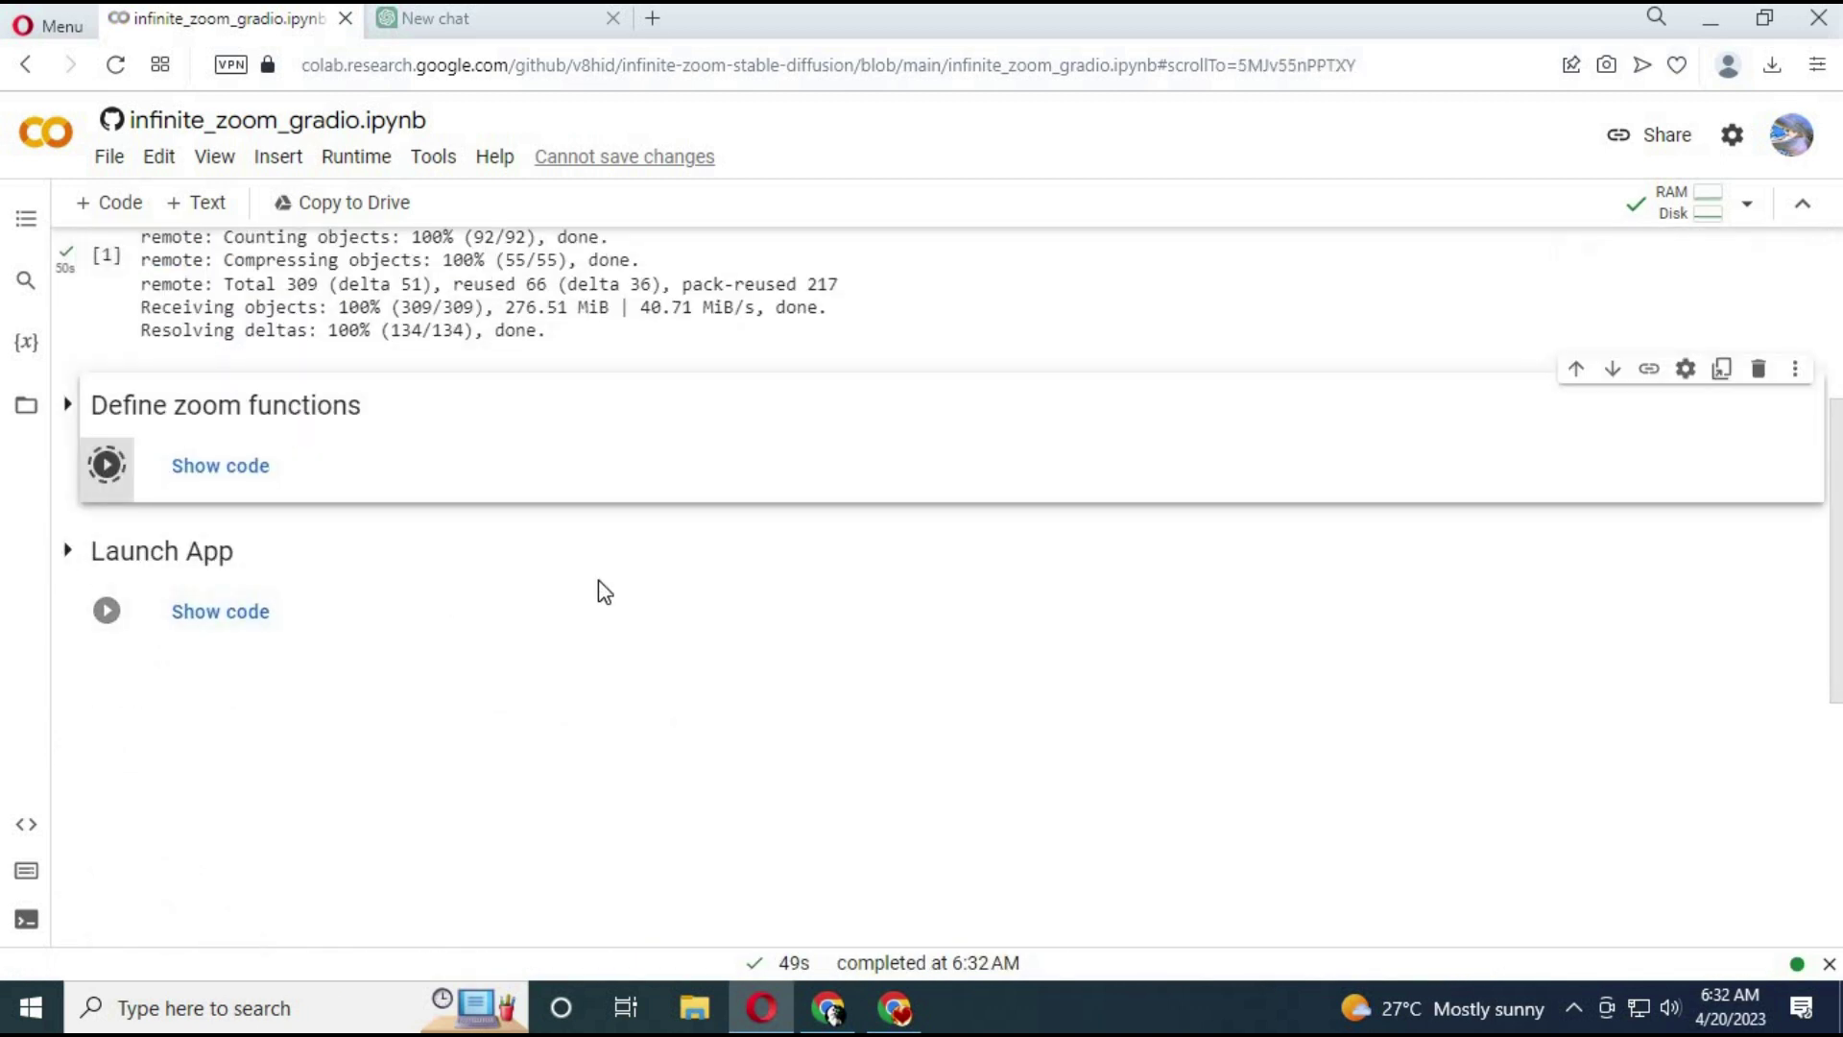
left_click(106, 612)
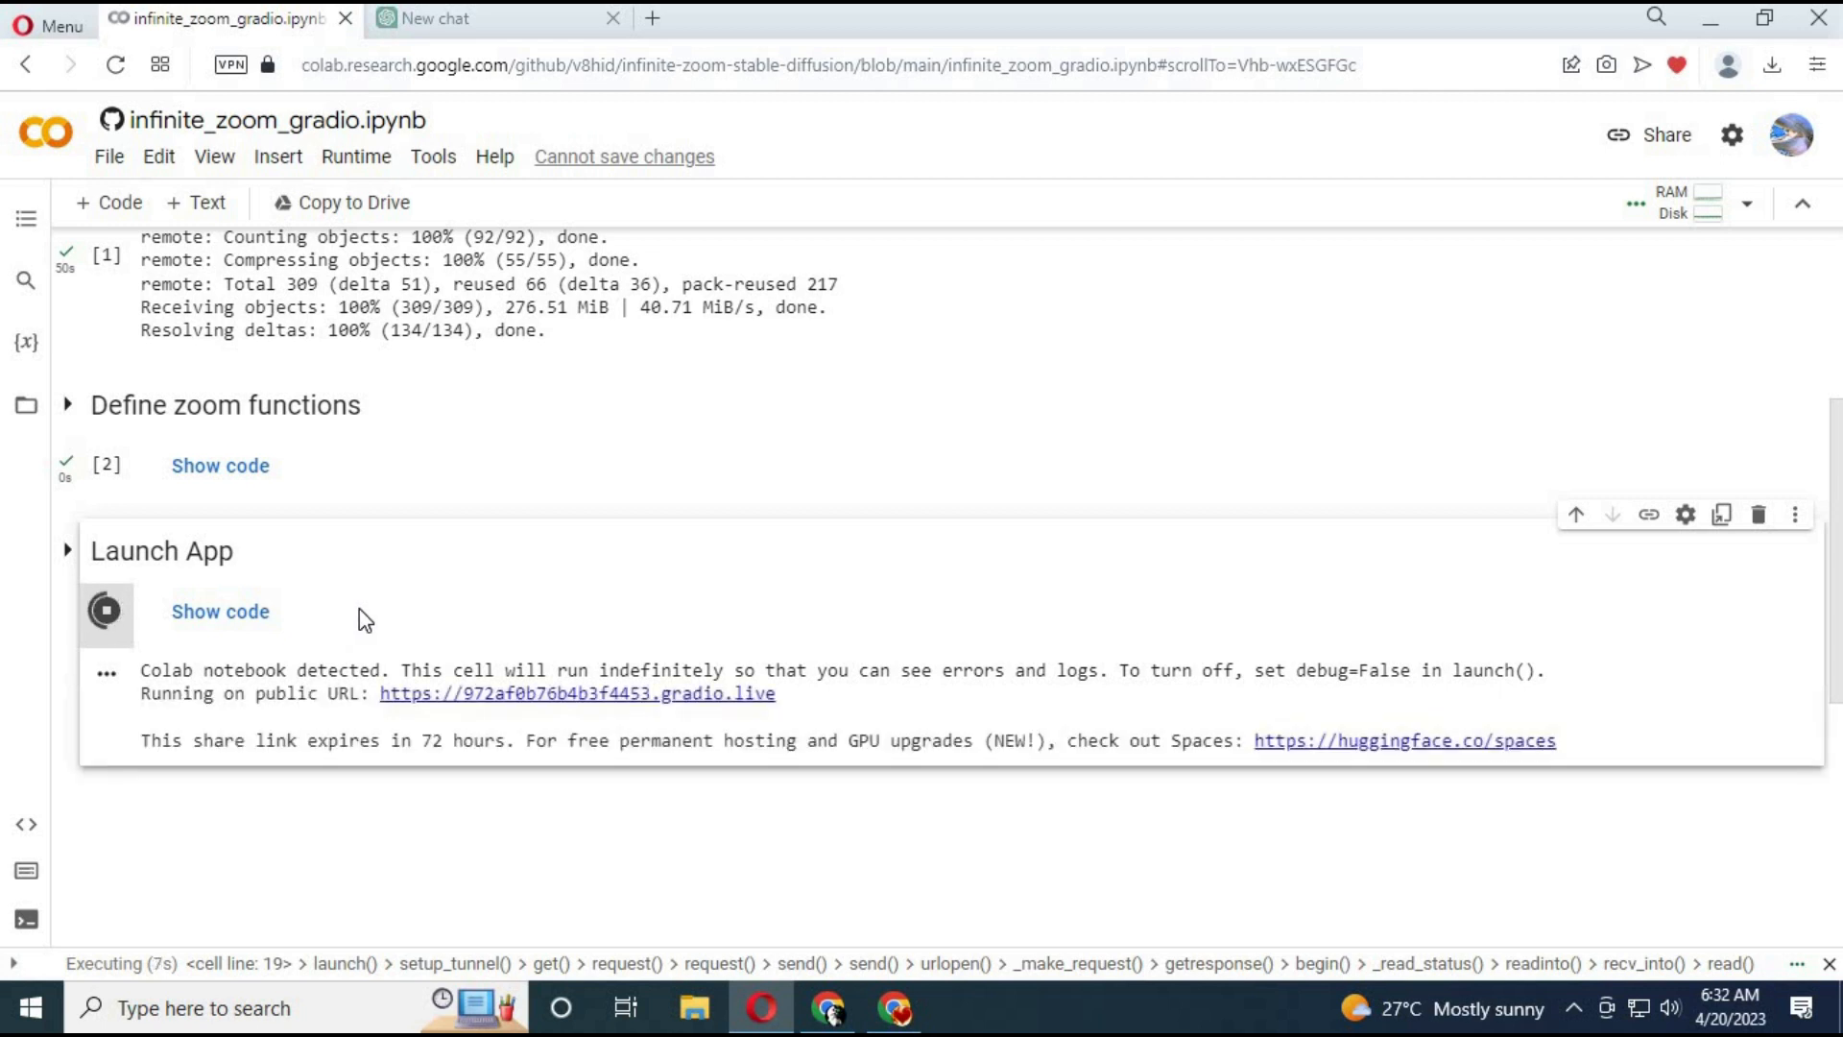
scroll(423, 619, "down", 3)
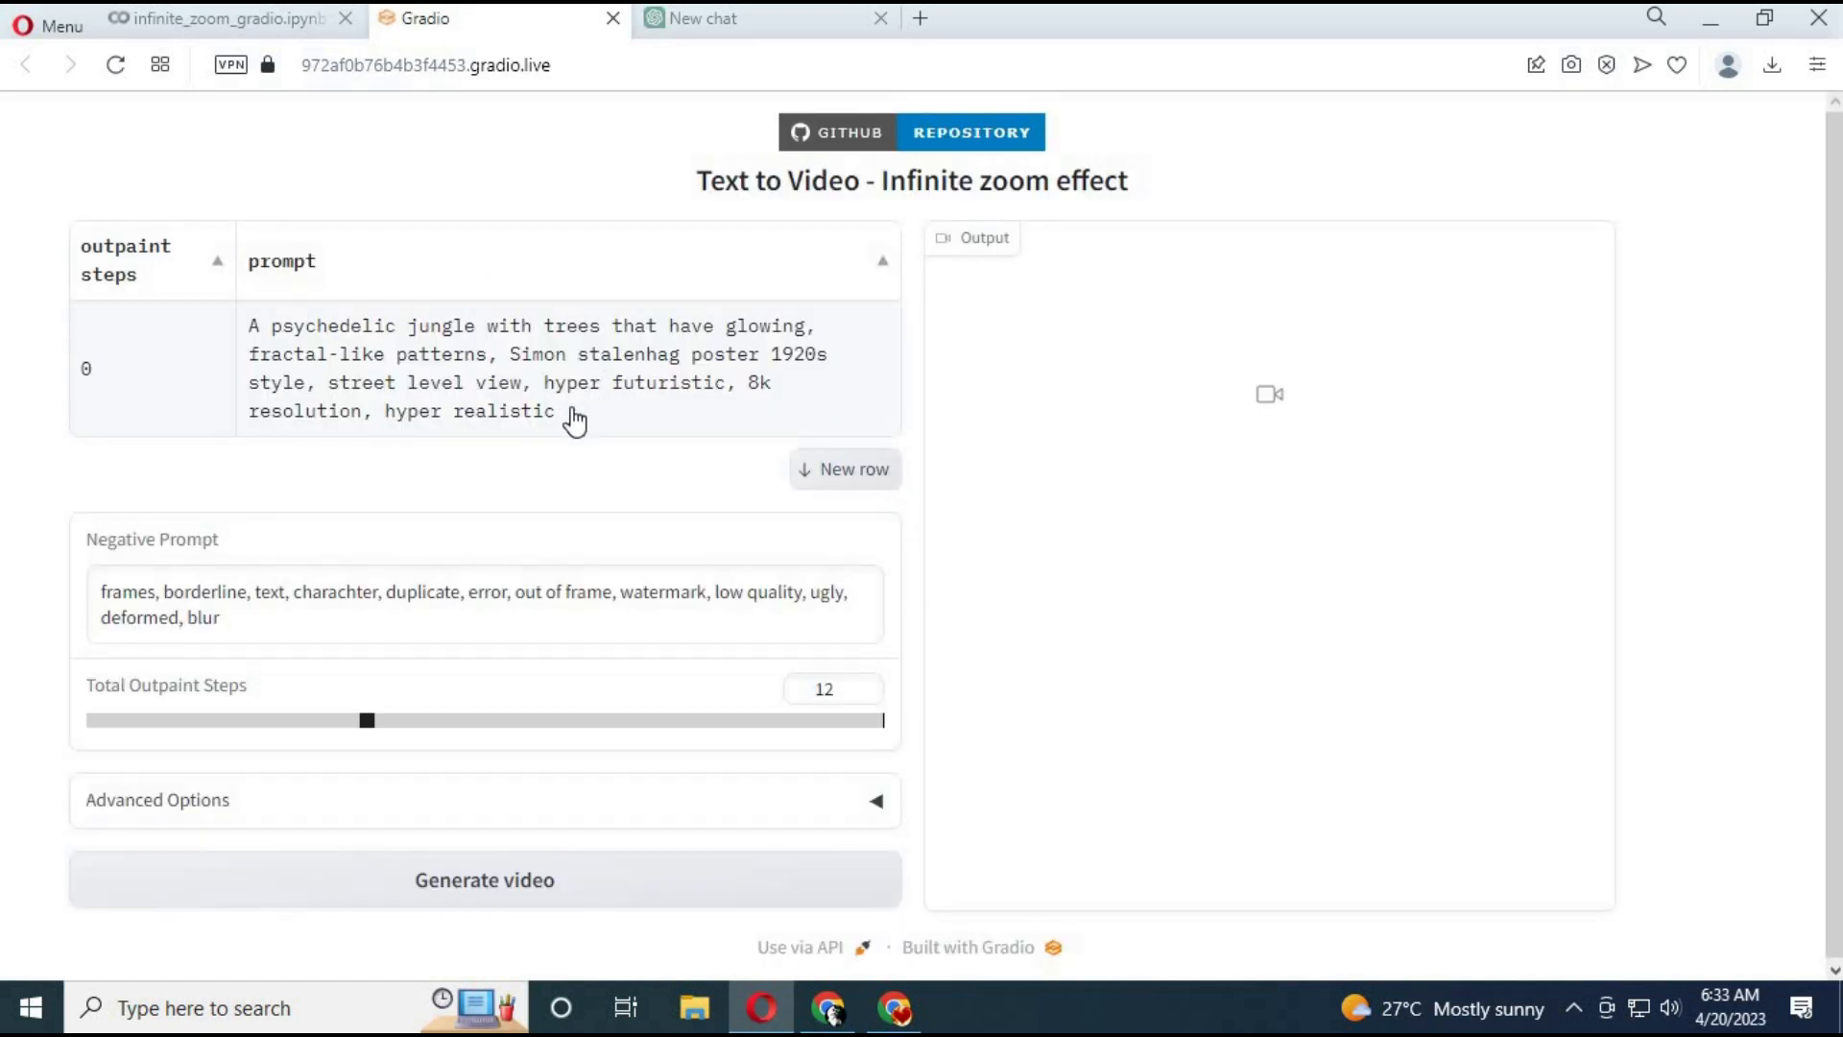
- Highlight the default jungle prompt in the Gradio app, then switch to the new ChatGPT chat
mouse_move(560, 414)
left_mouse_down()
mouse_move(207, 346)
mouse_move(203, 323)
left_mouse_up()
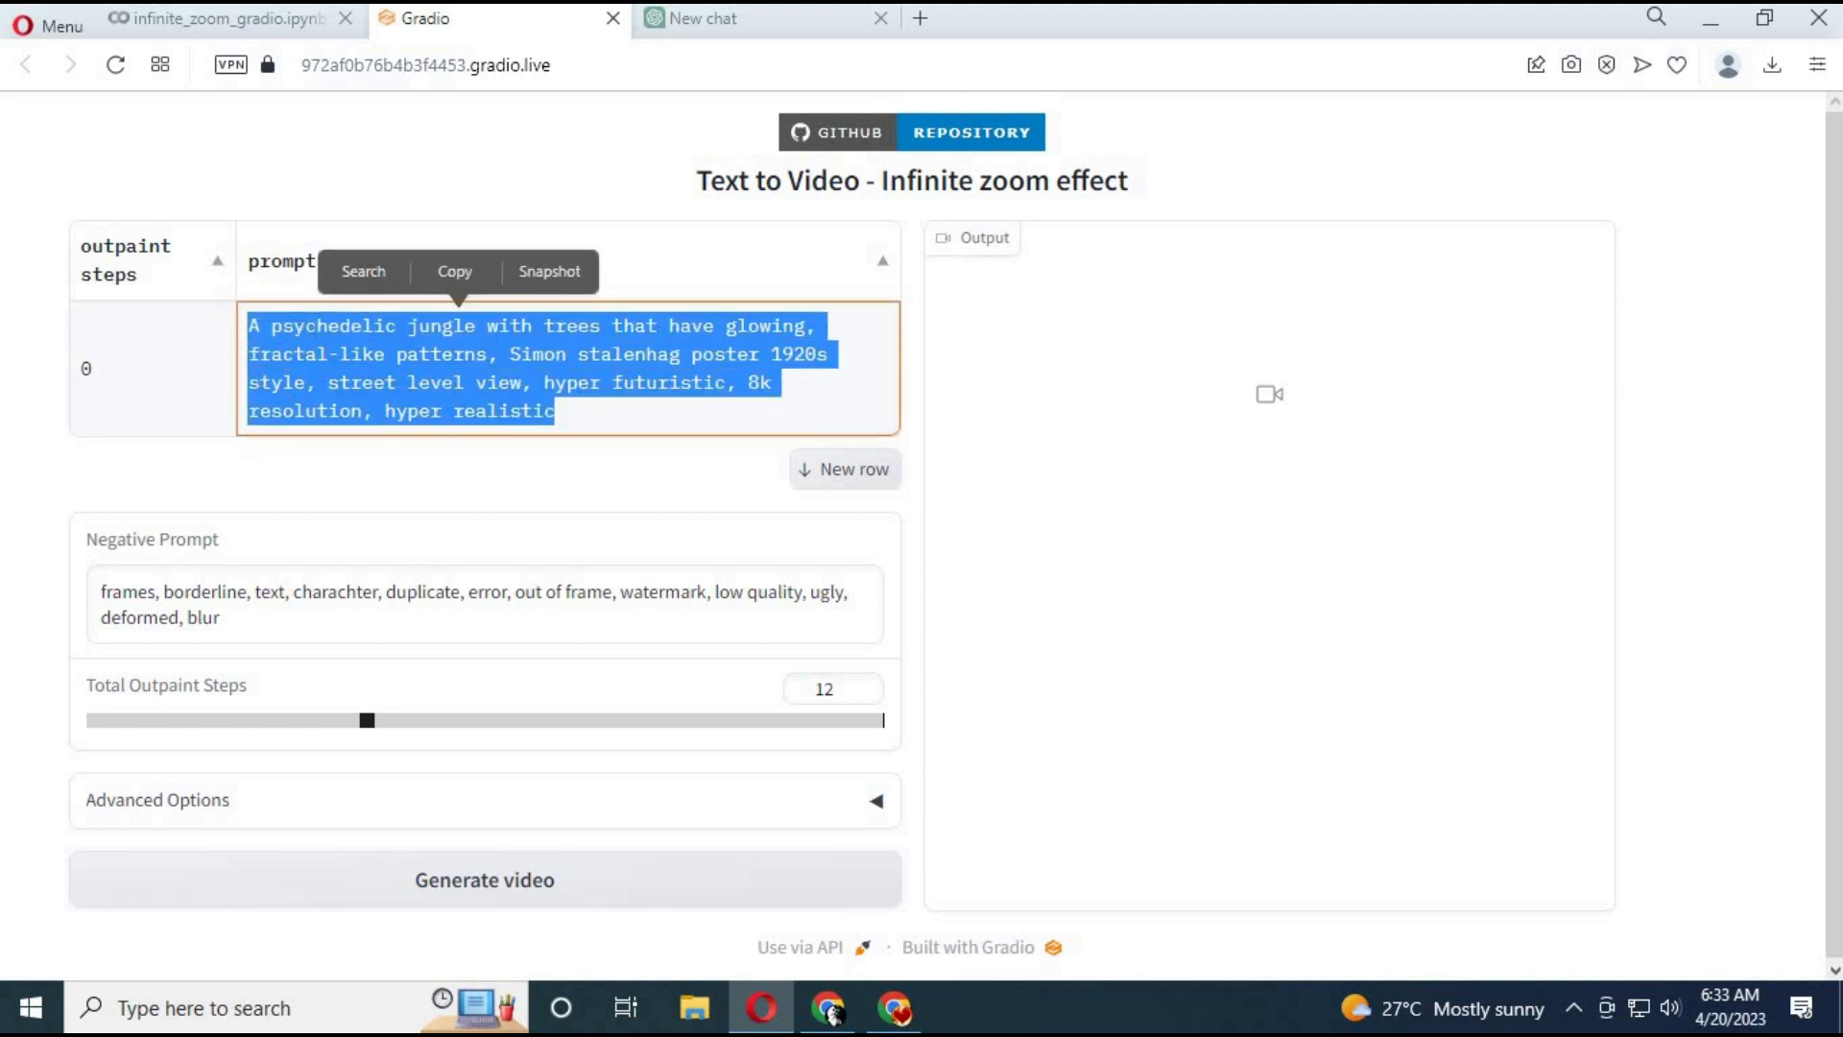
left_click(733, 26)
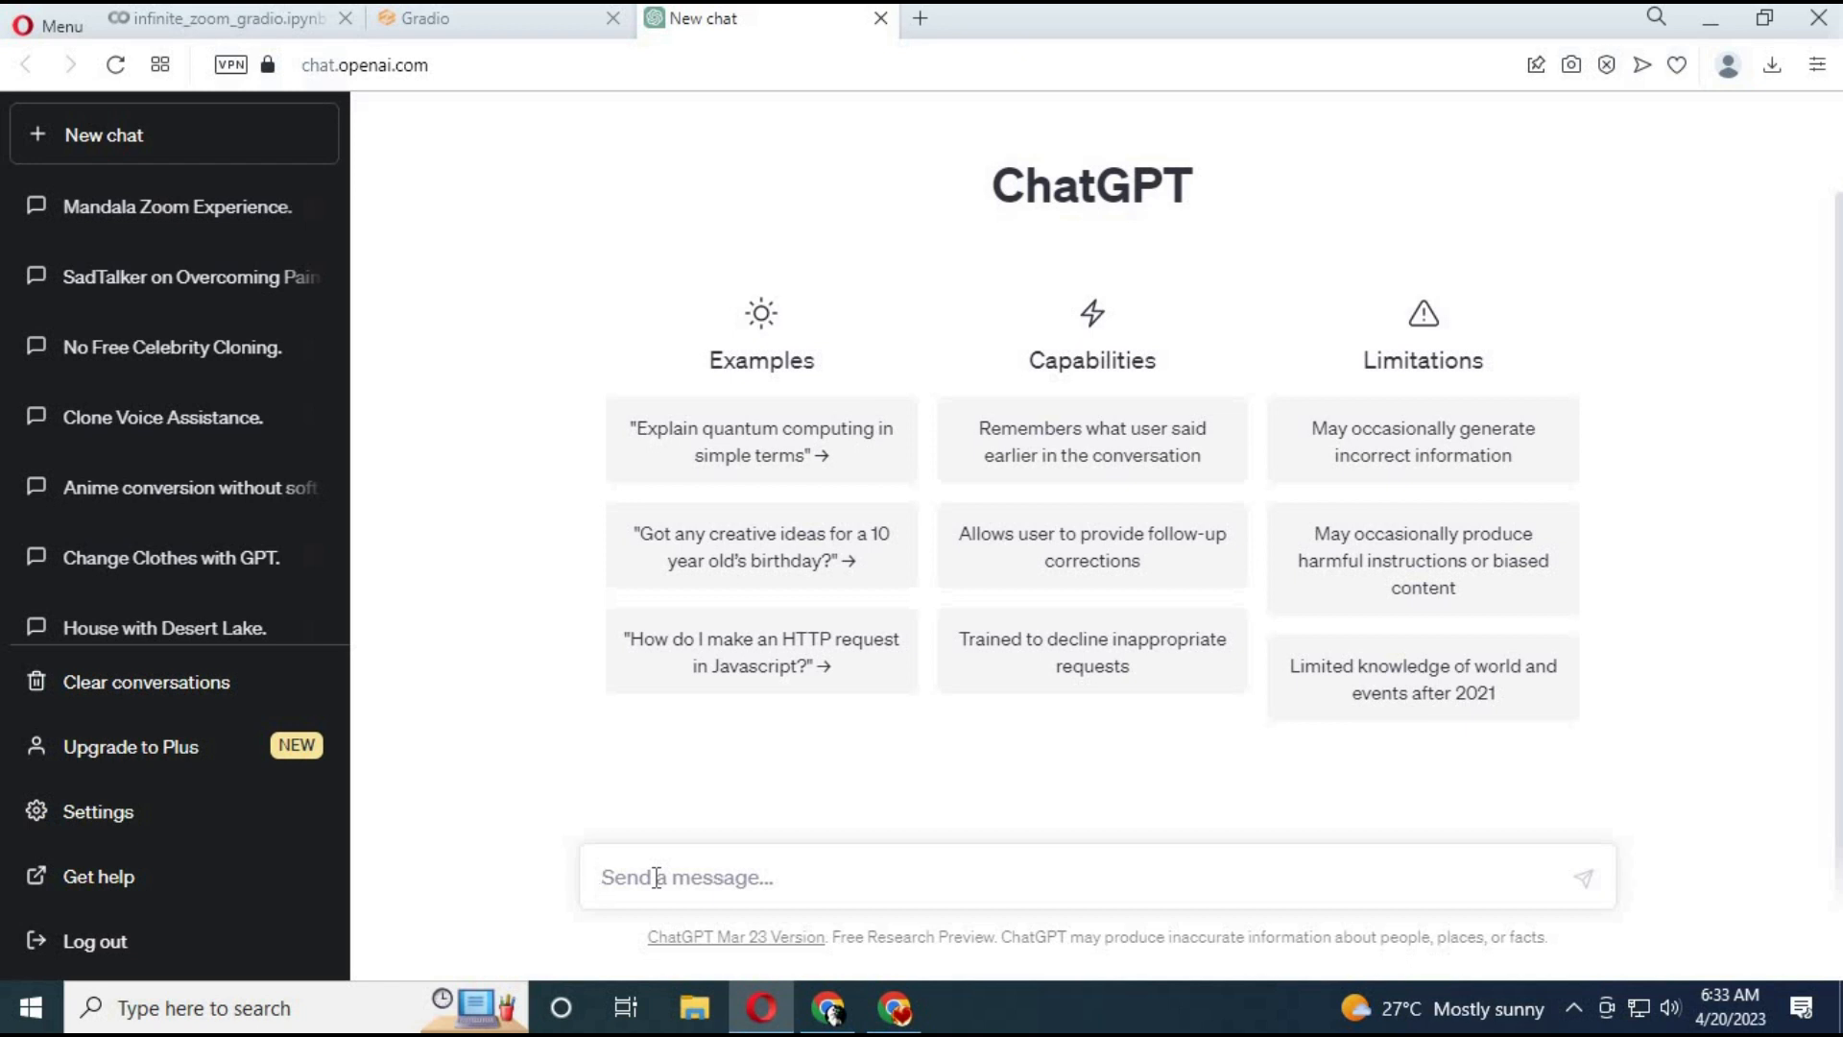
type("infinity zoom prompt about fr")
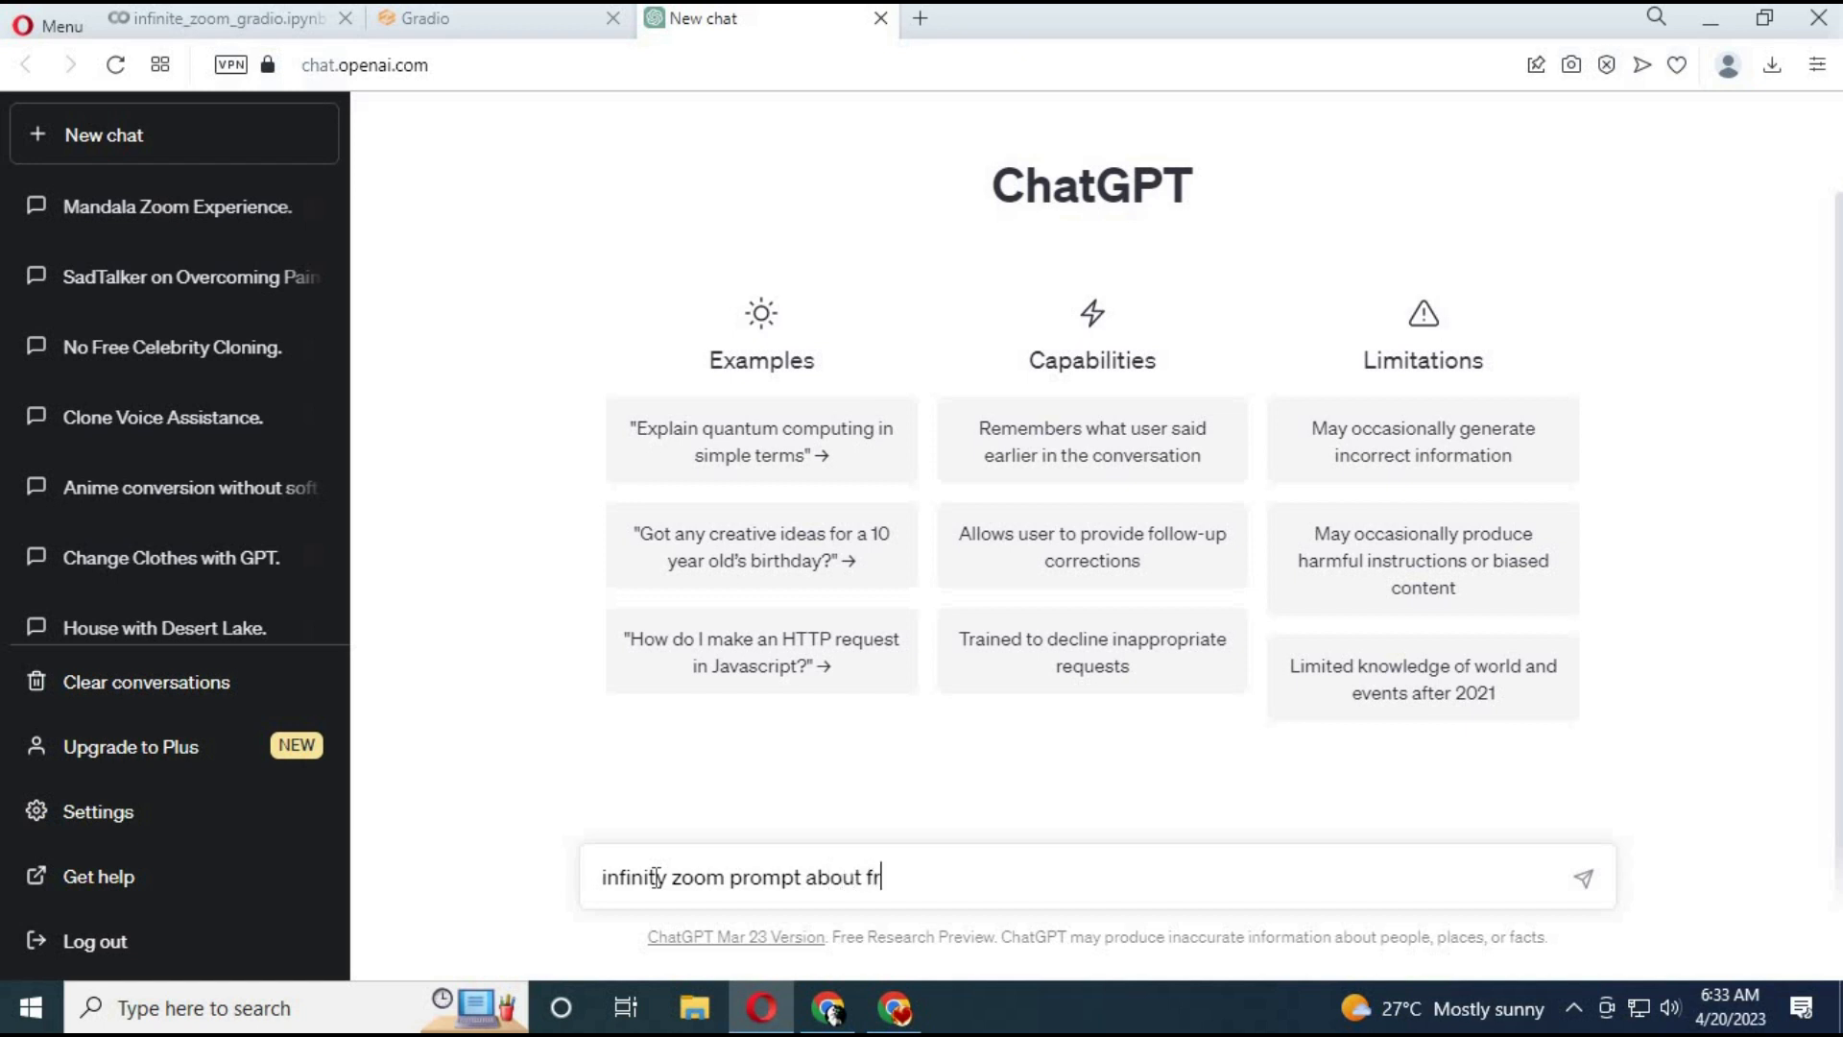
type("om earth to spa")
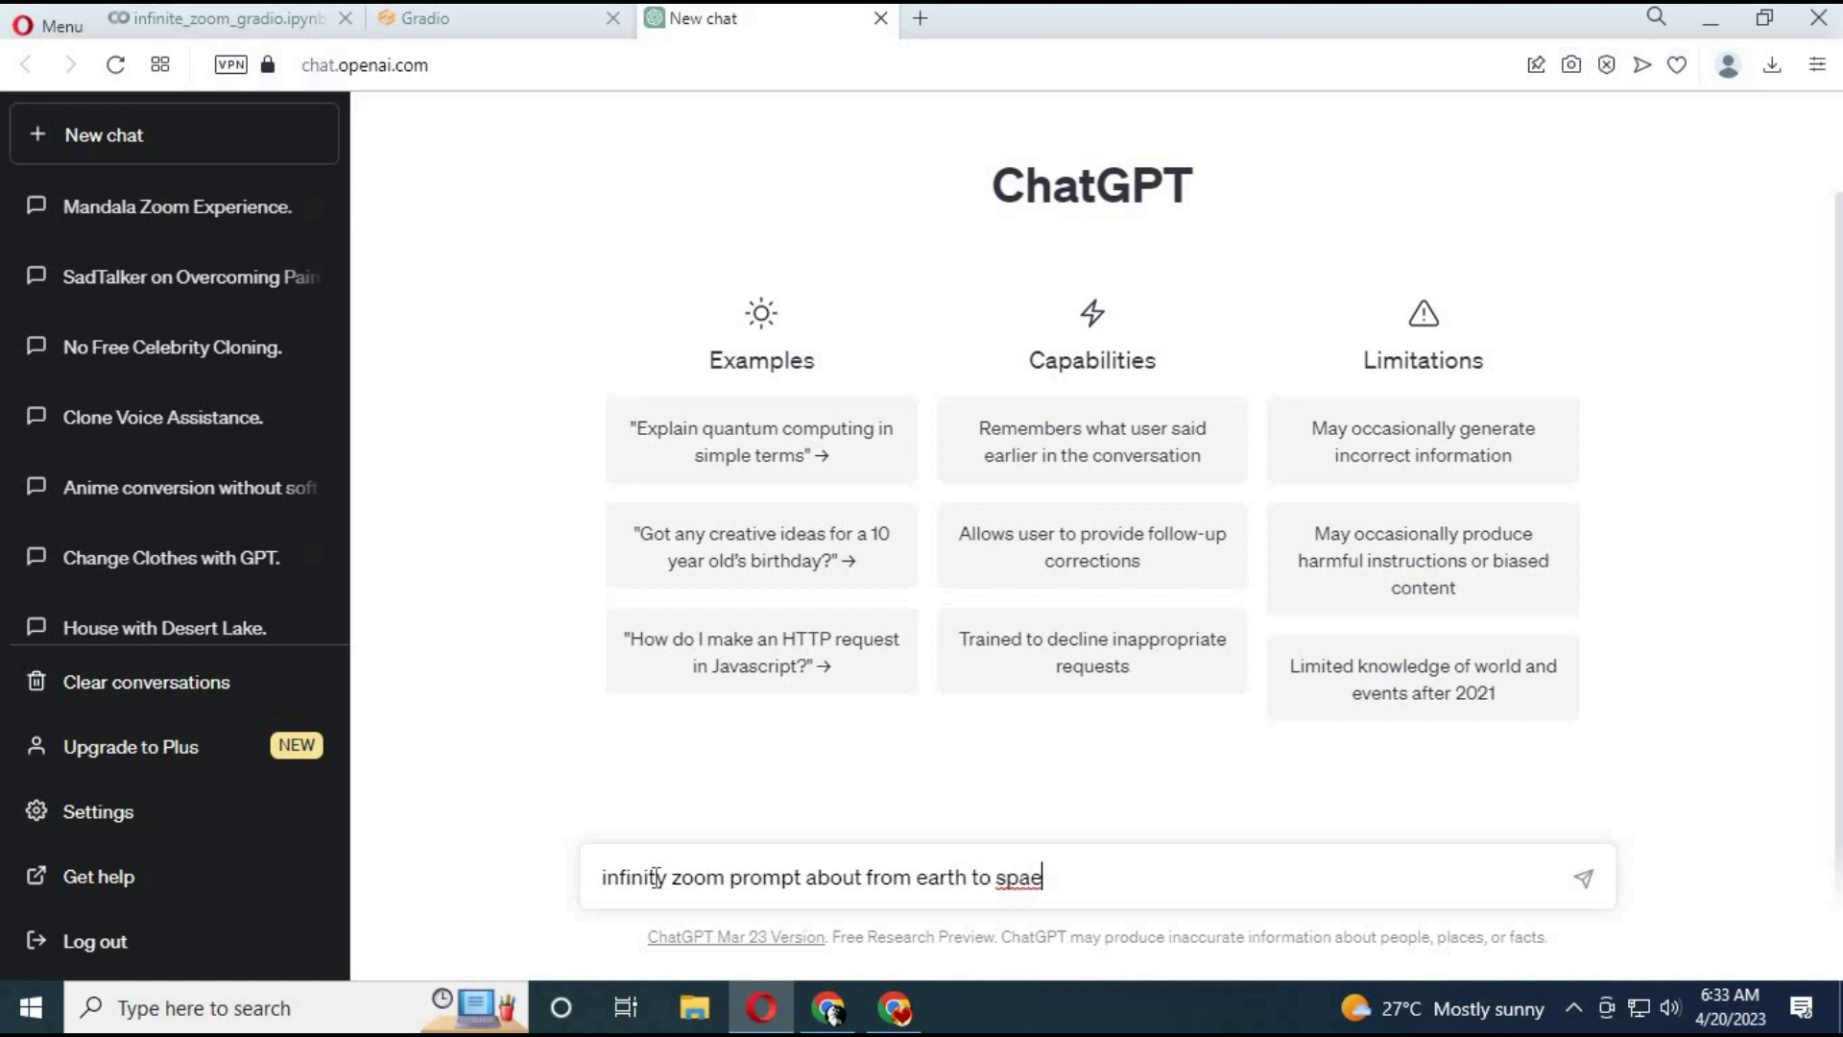
type("e")
- Send ChatGPT the request 'infinity zoom prompt about from earth to space'
left_click(1584, 879)
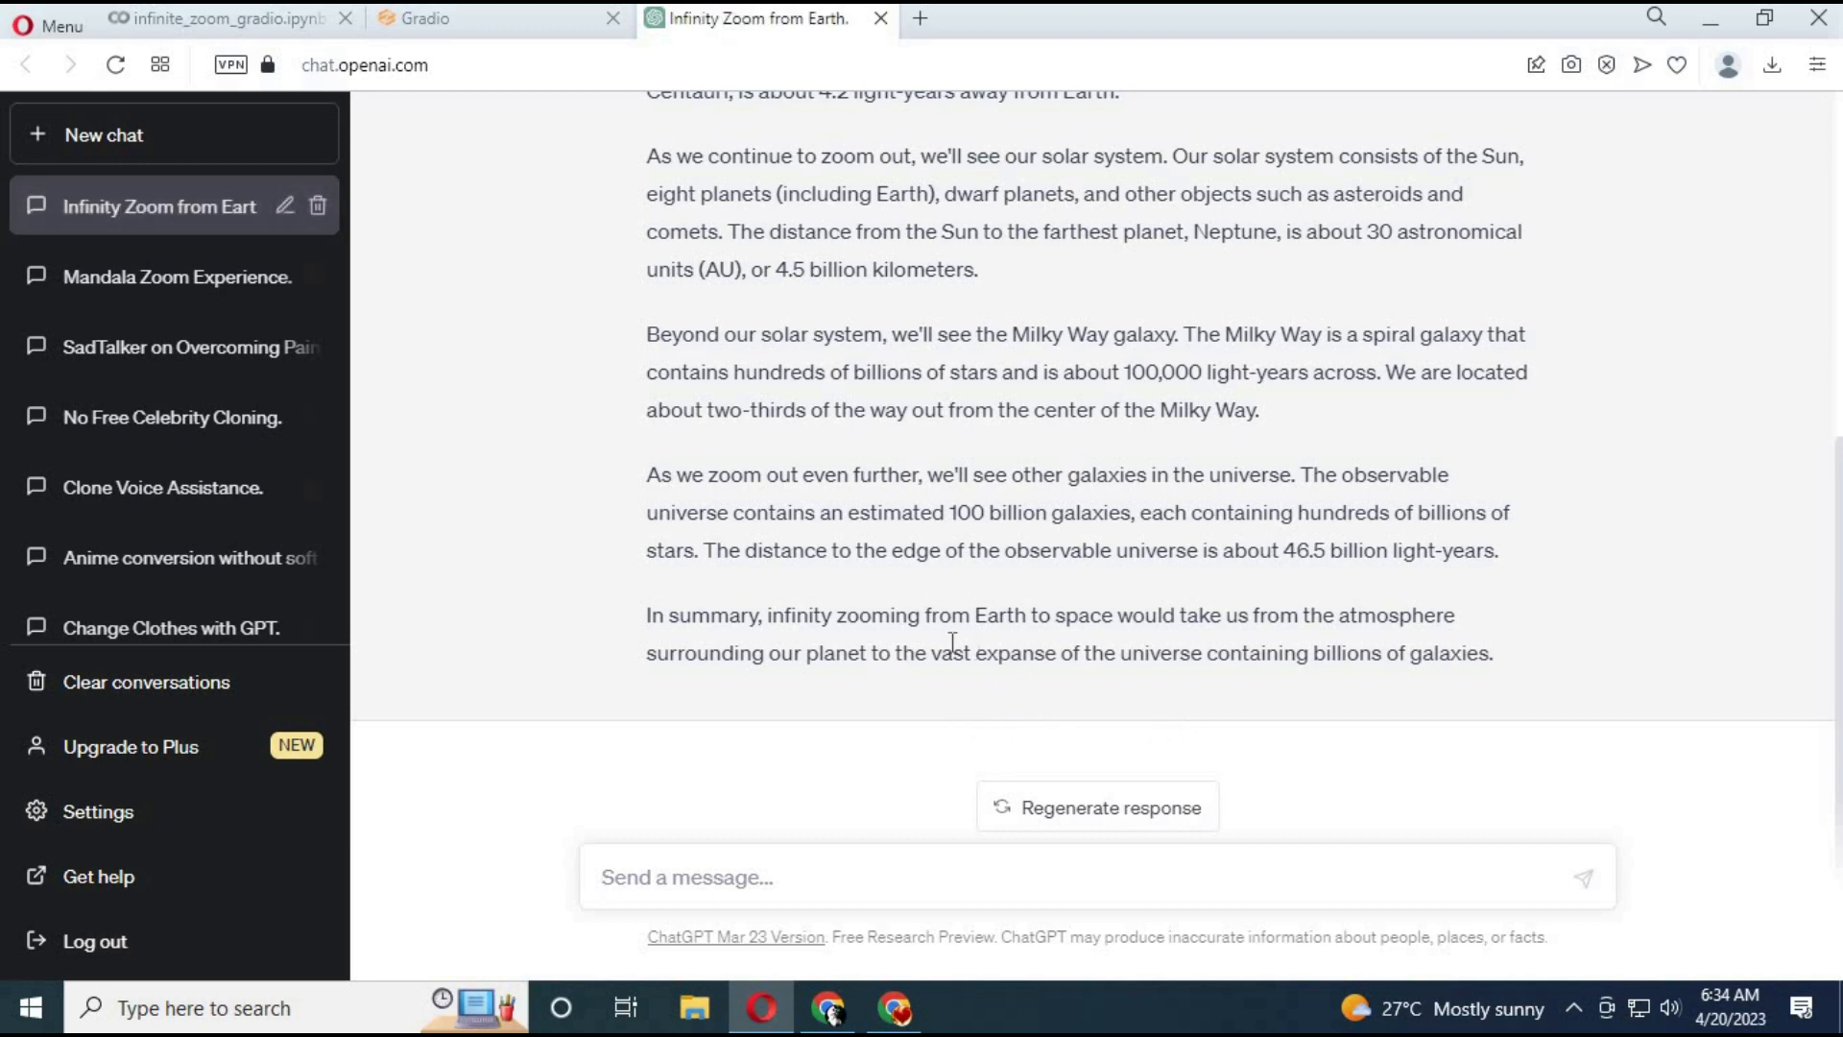
scroll(989, 672, "up", 5)
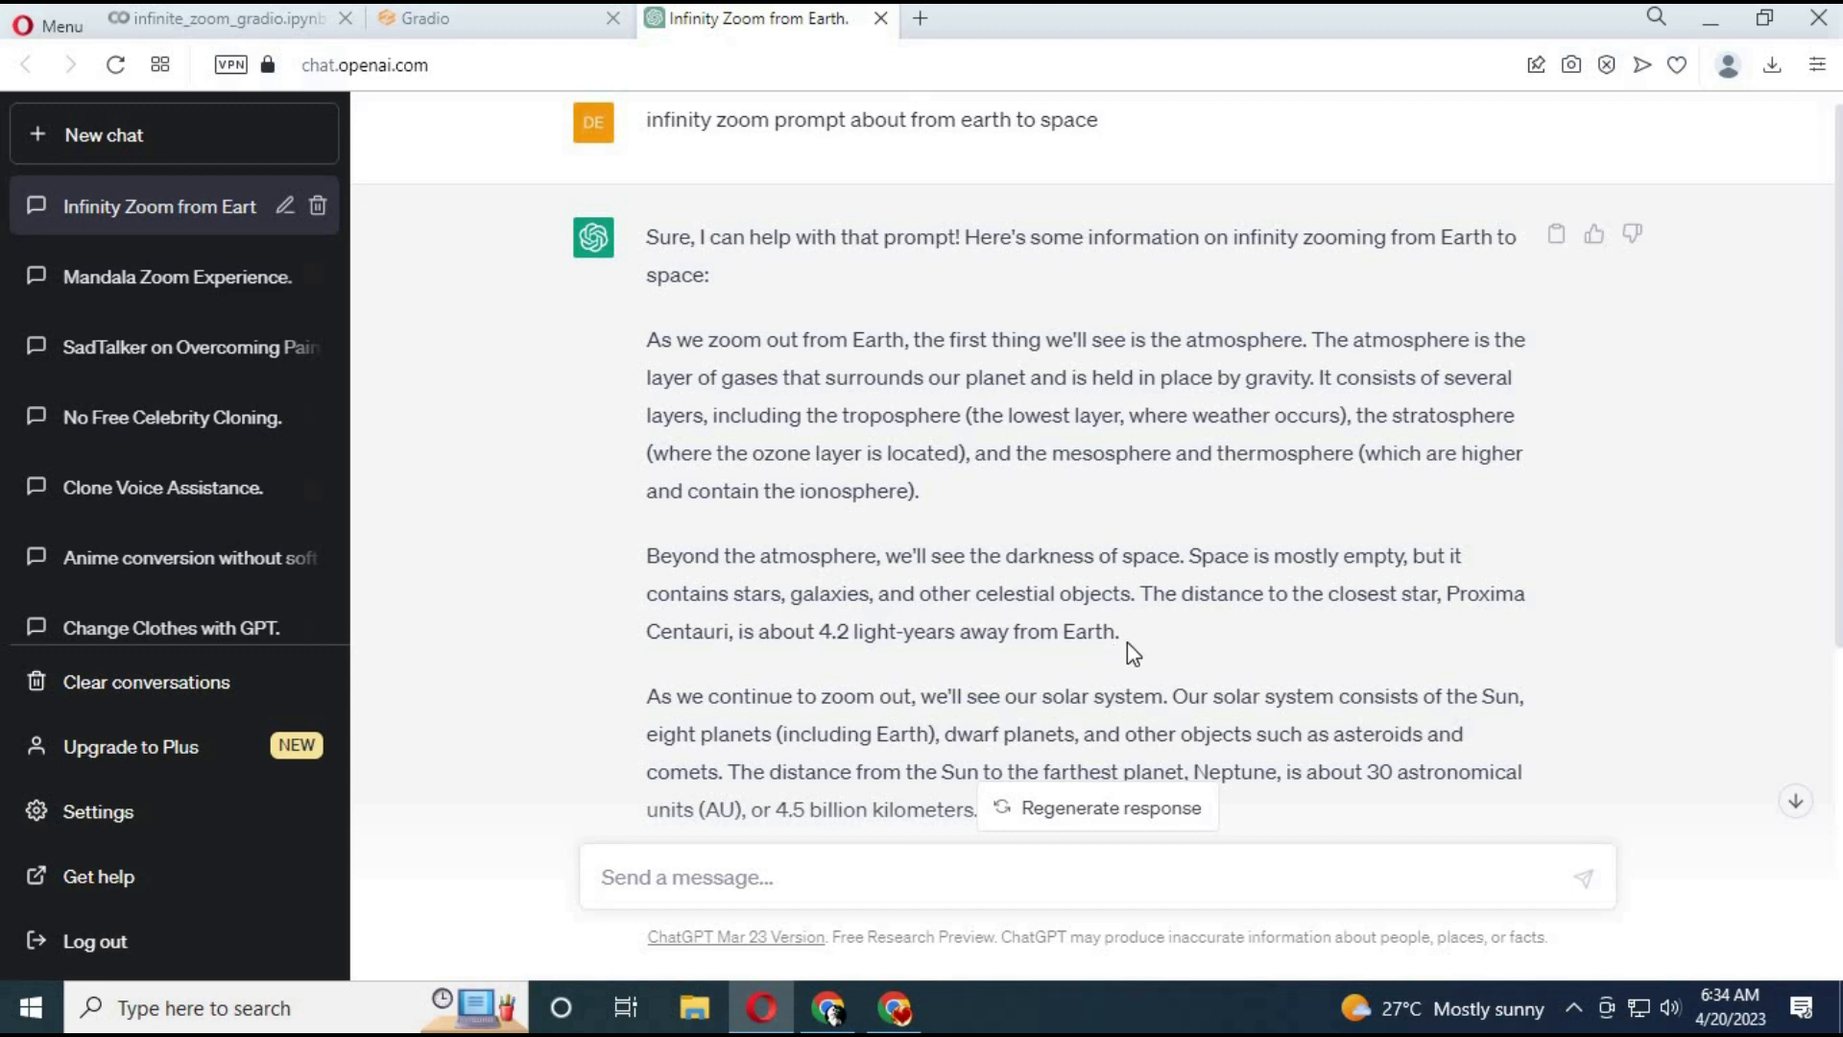
- Select and copy ChatGPT's full Earth-to-space zoom answer, then return to the infinite zoom app
mouse_move(1123, 633)
left_mouse_down()
mouse_move(649, 557)
mouse_move(692, 551)
left_mouse_up()
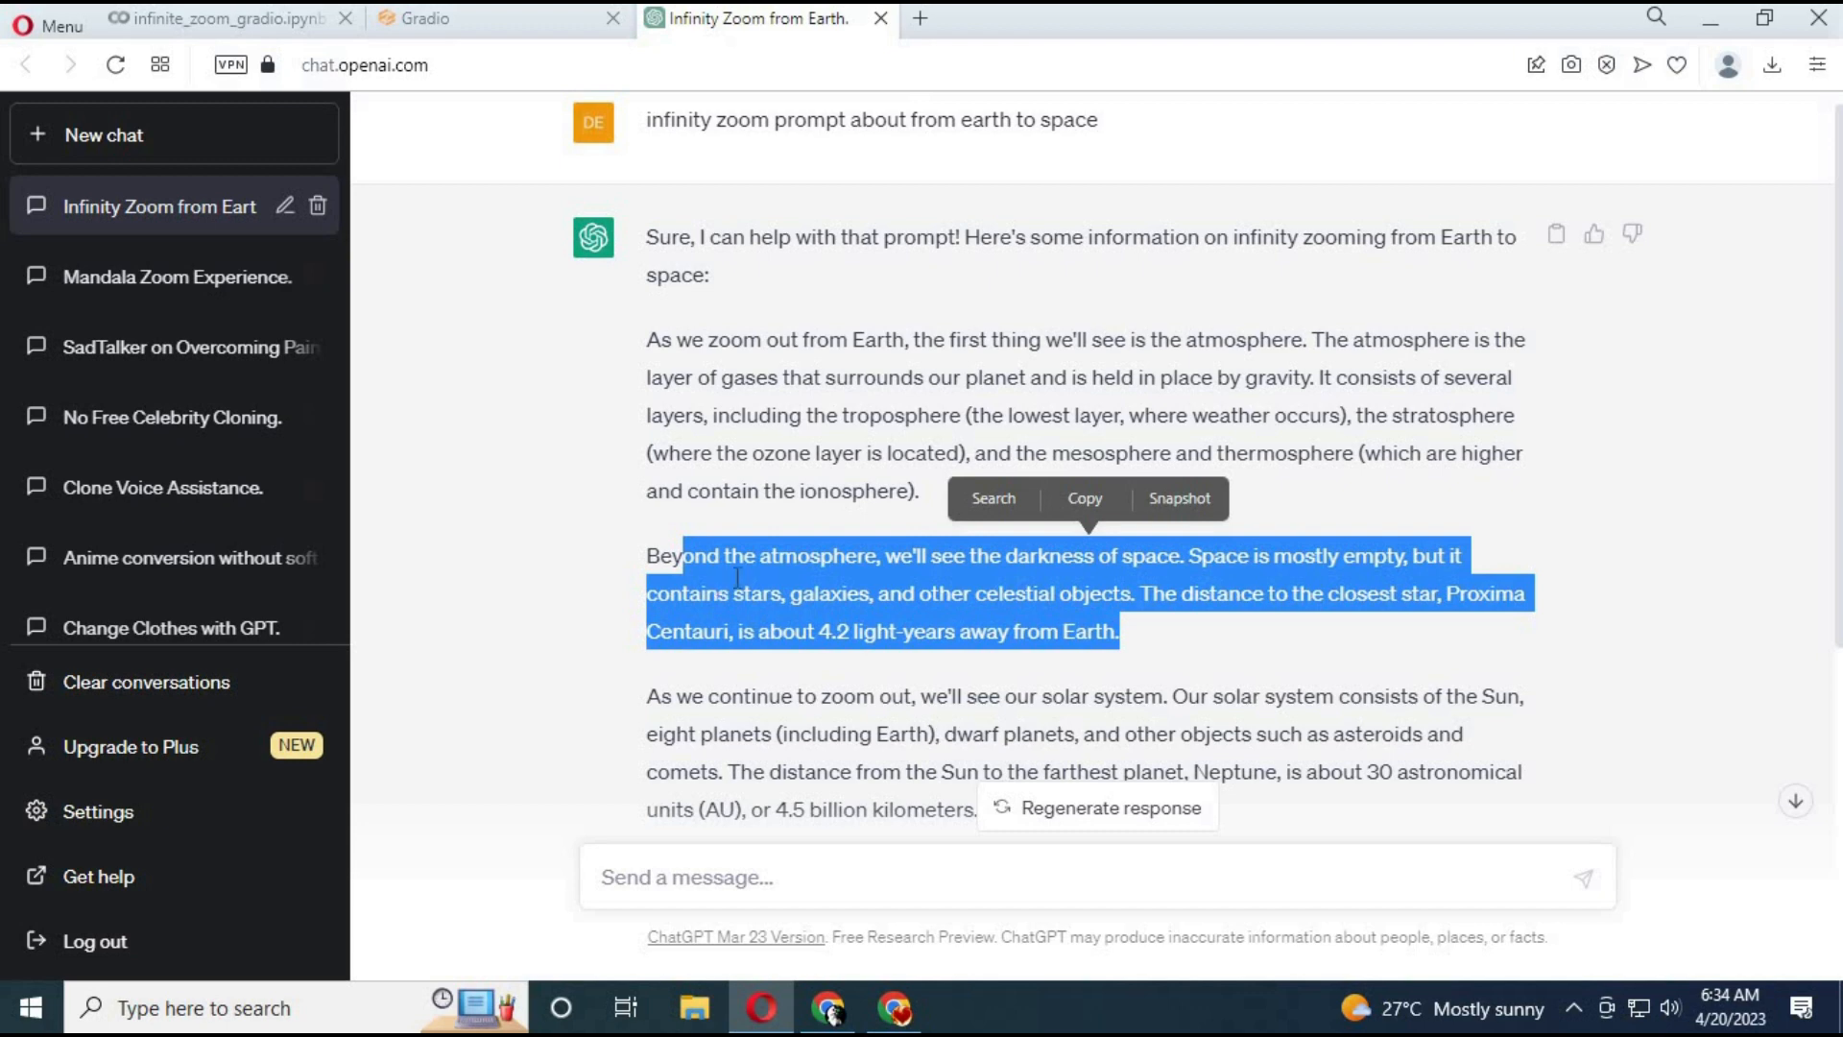
scroll(969, 599, "down", 5)
scroll(1296, 620, "down", 4)
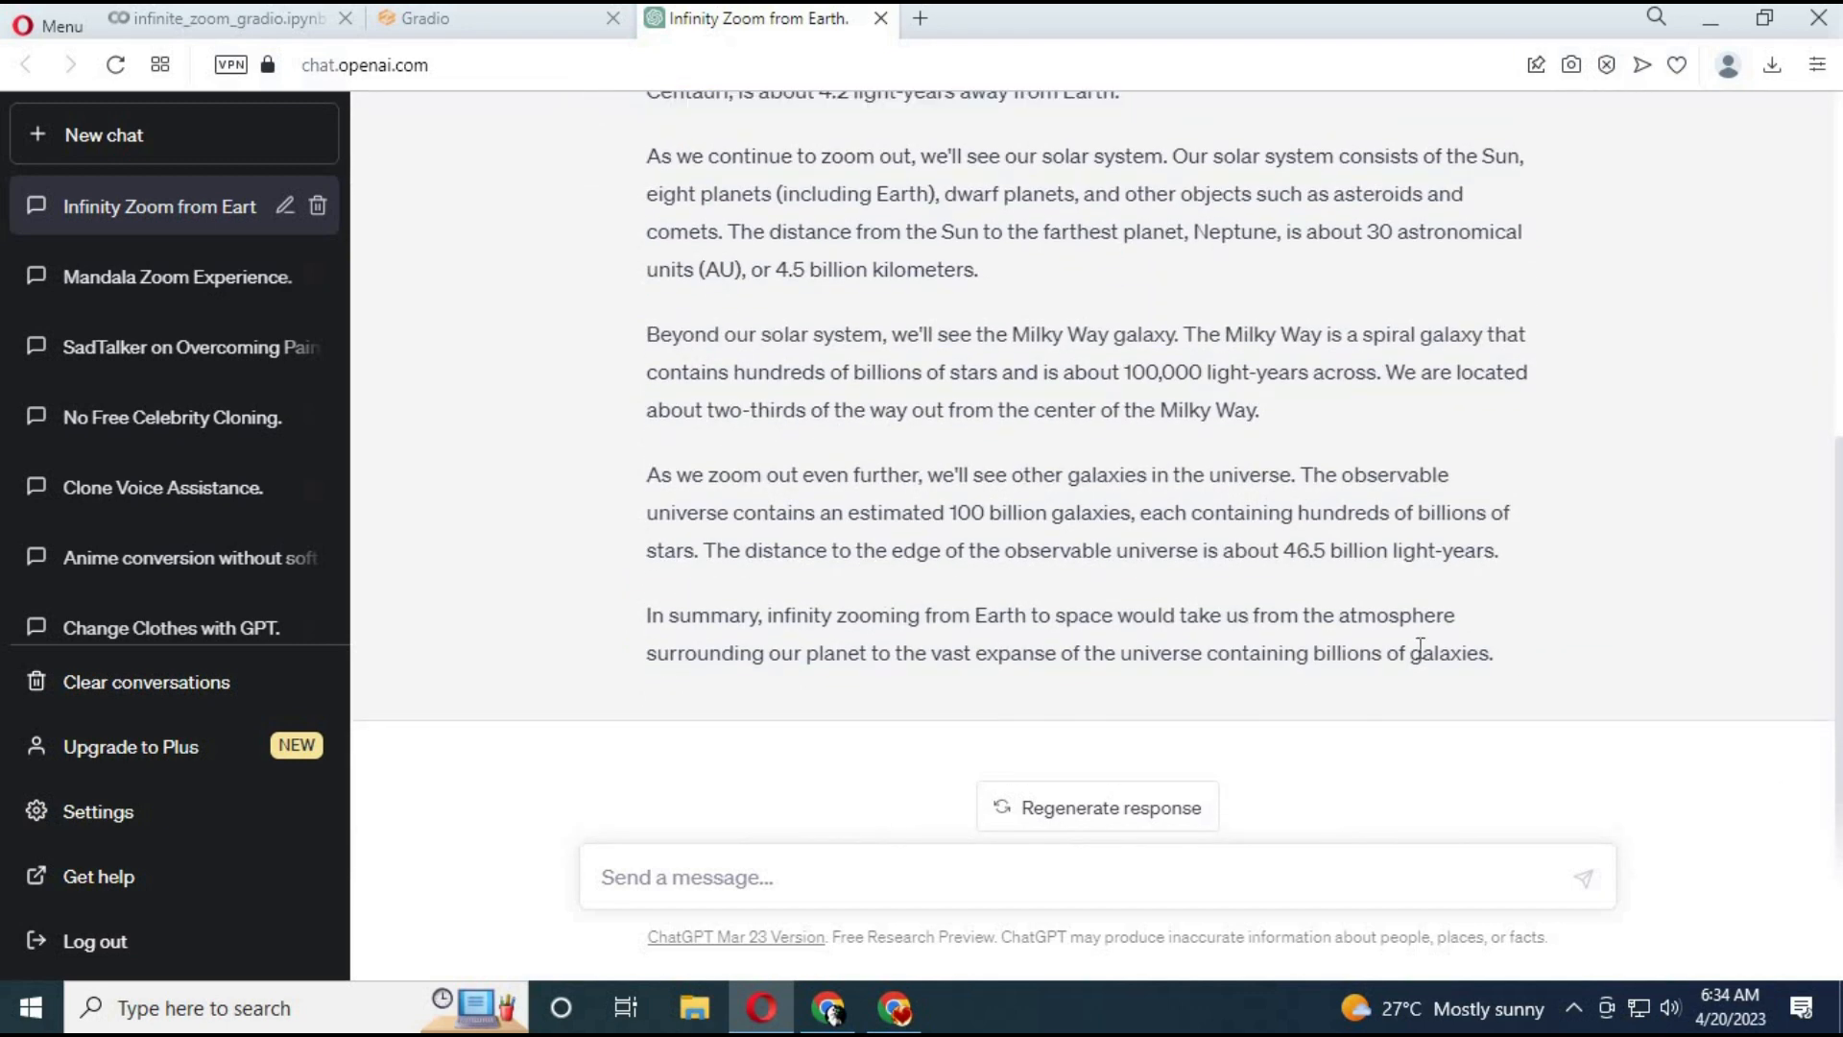
mouse_move(1517, 653)
left_mouse_down()
mouse_move(640, 107)
mouse_move(647, 303)
left_mouse_up()
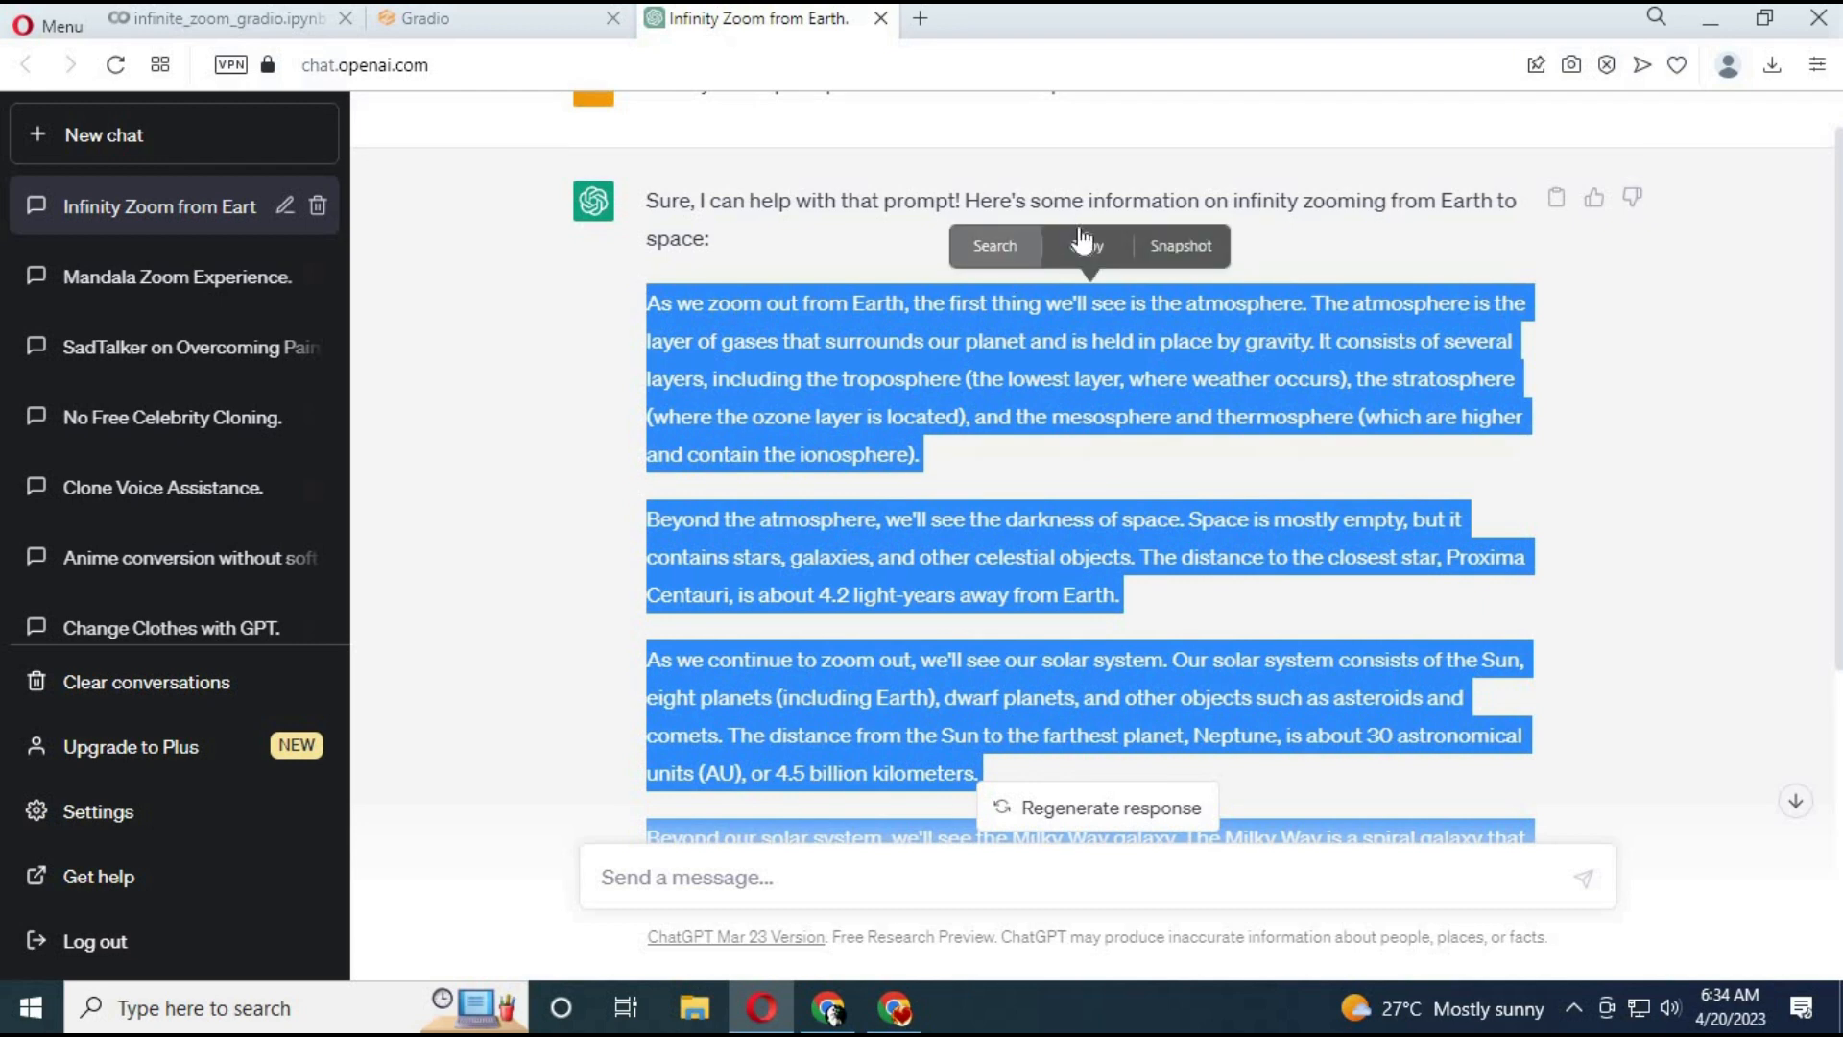
left_click(1086, 244)
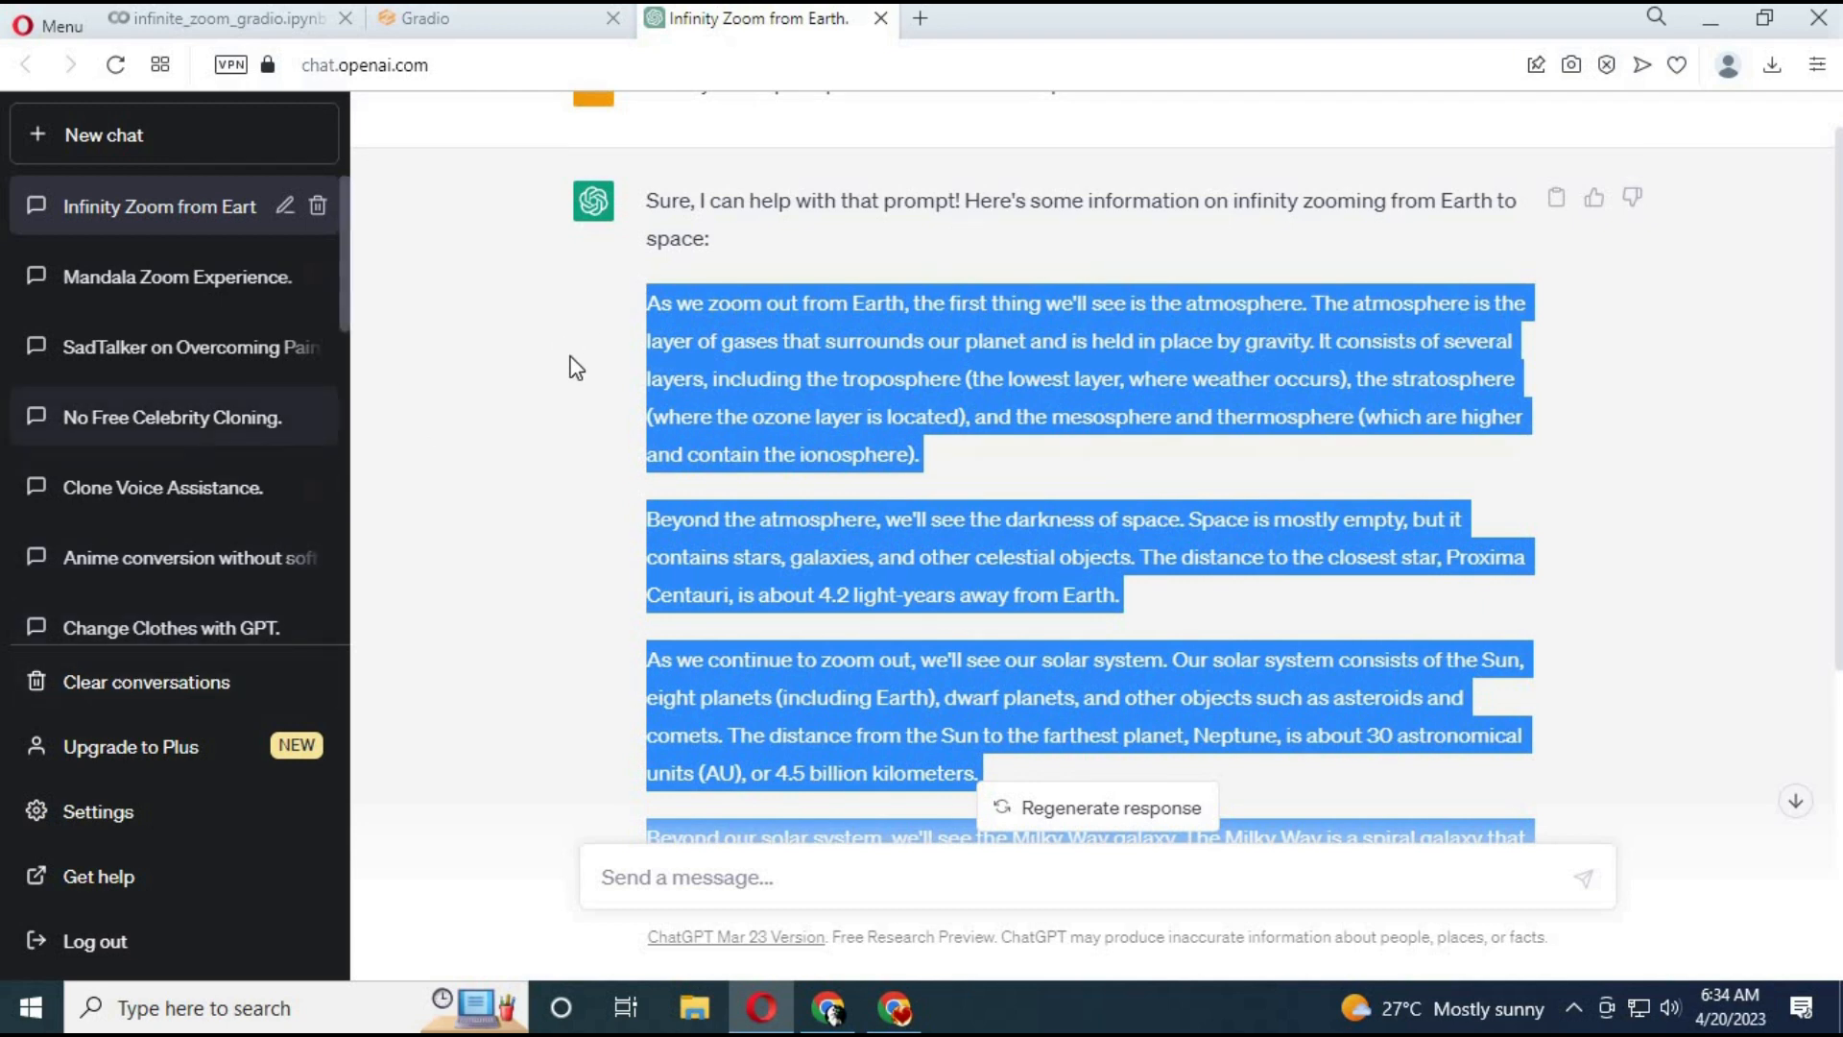
left_click(445, 27)
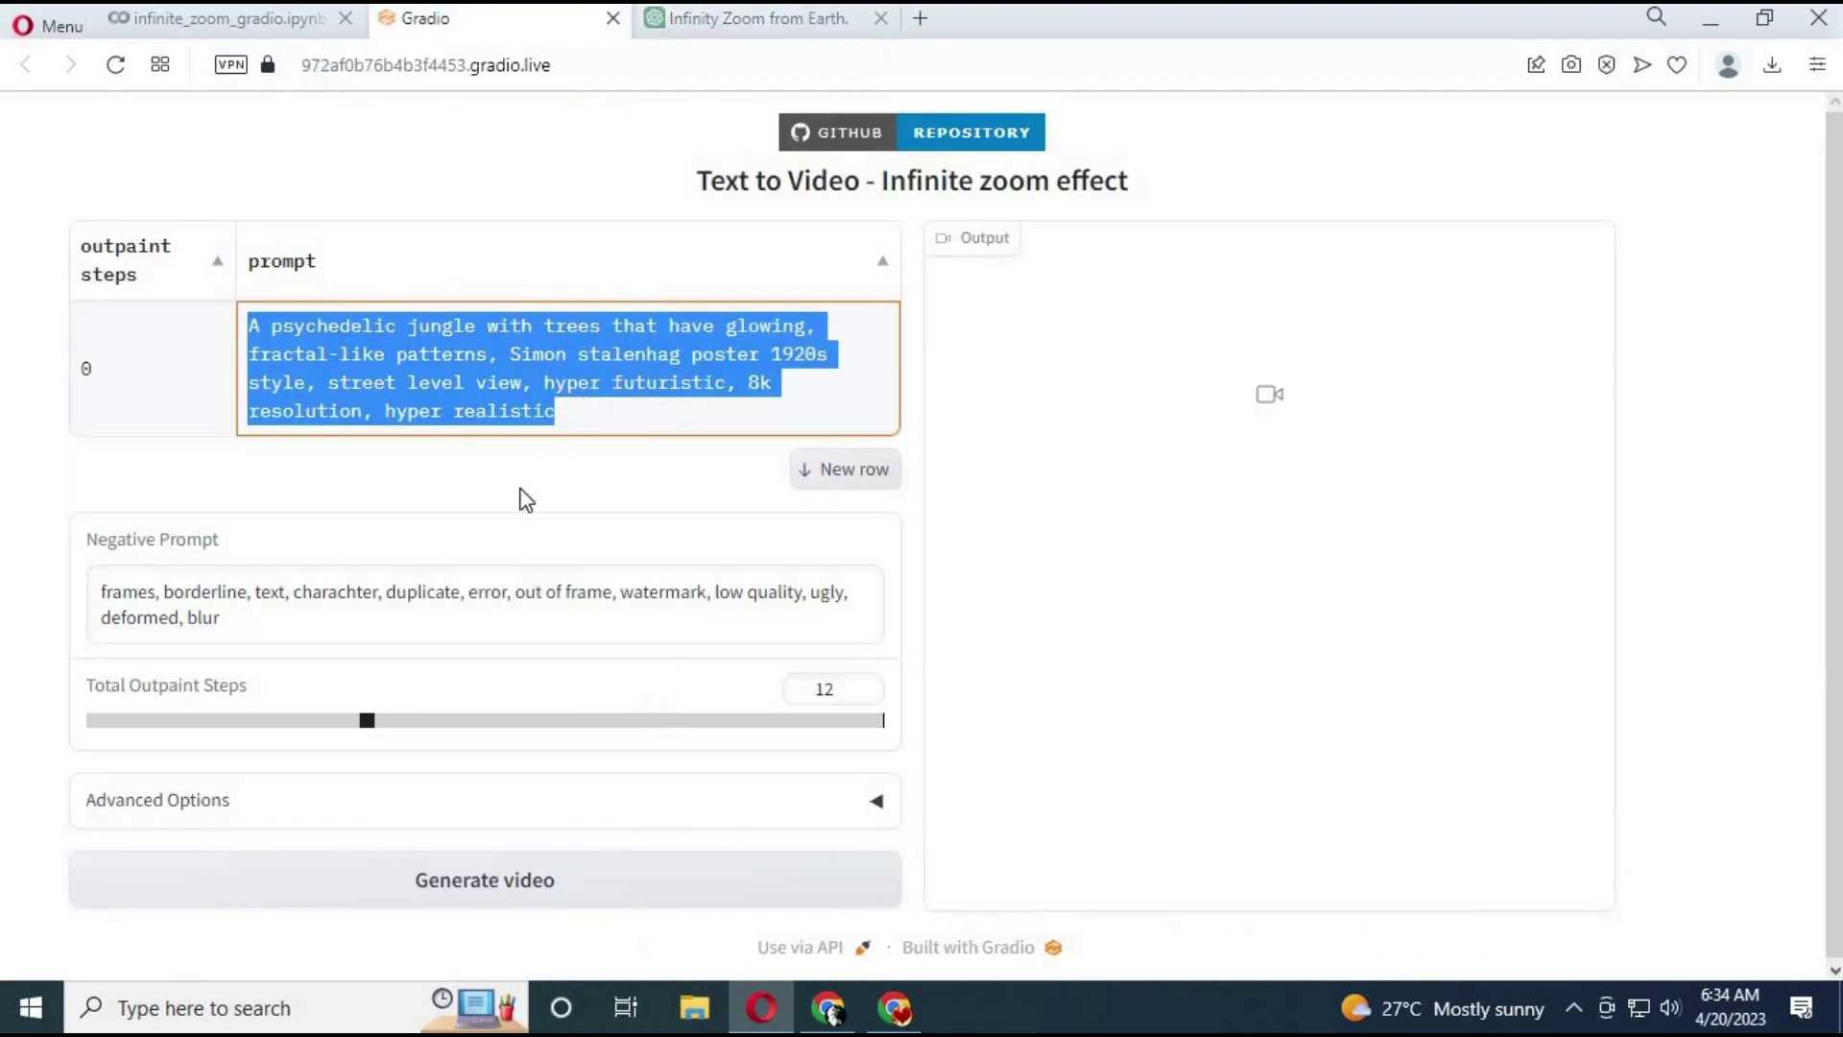
- Paste ChatGPT's Earth-to-space description over the jungle prompt in the prompt cell
left_click(588, 424)
left_click_drag(562, 415, 194, 351)
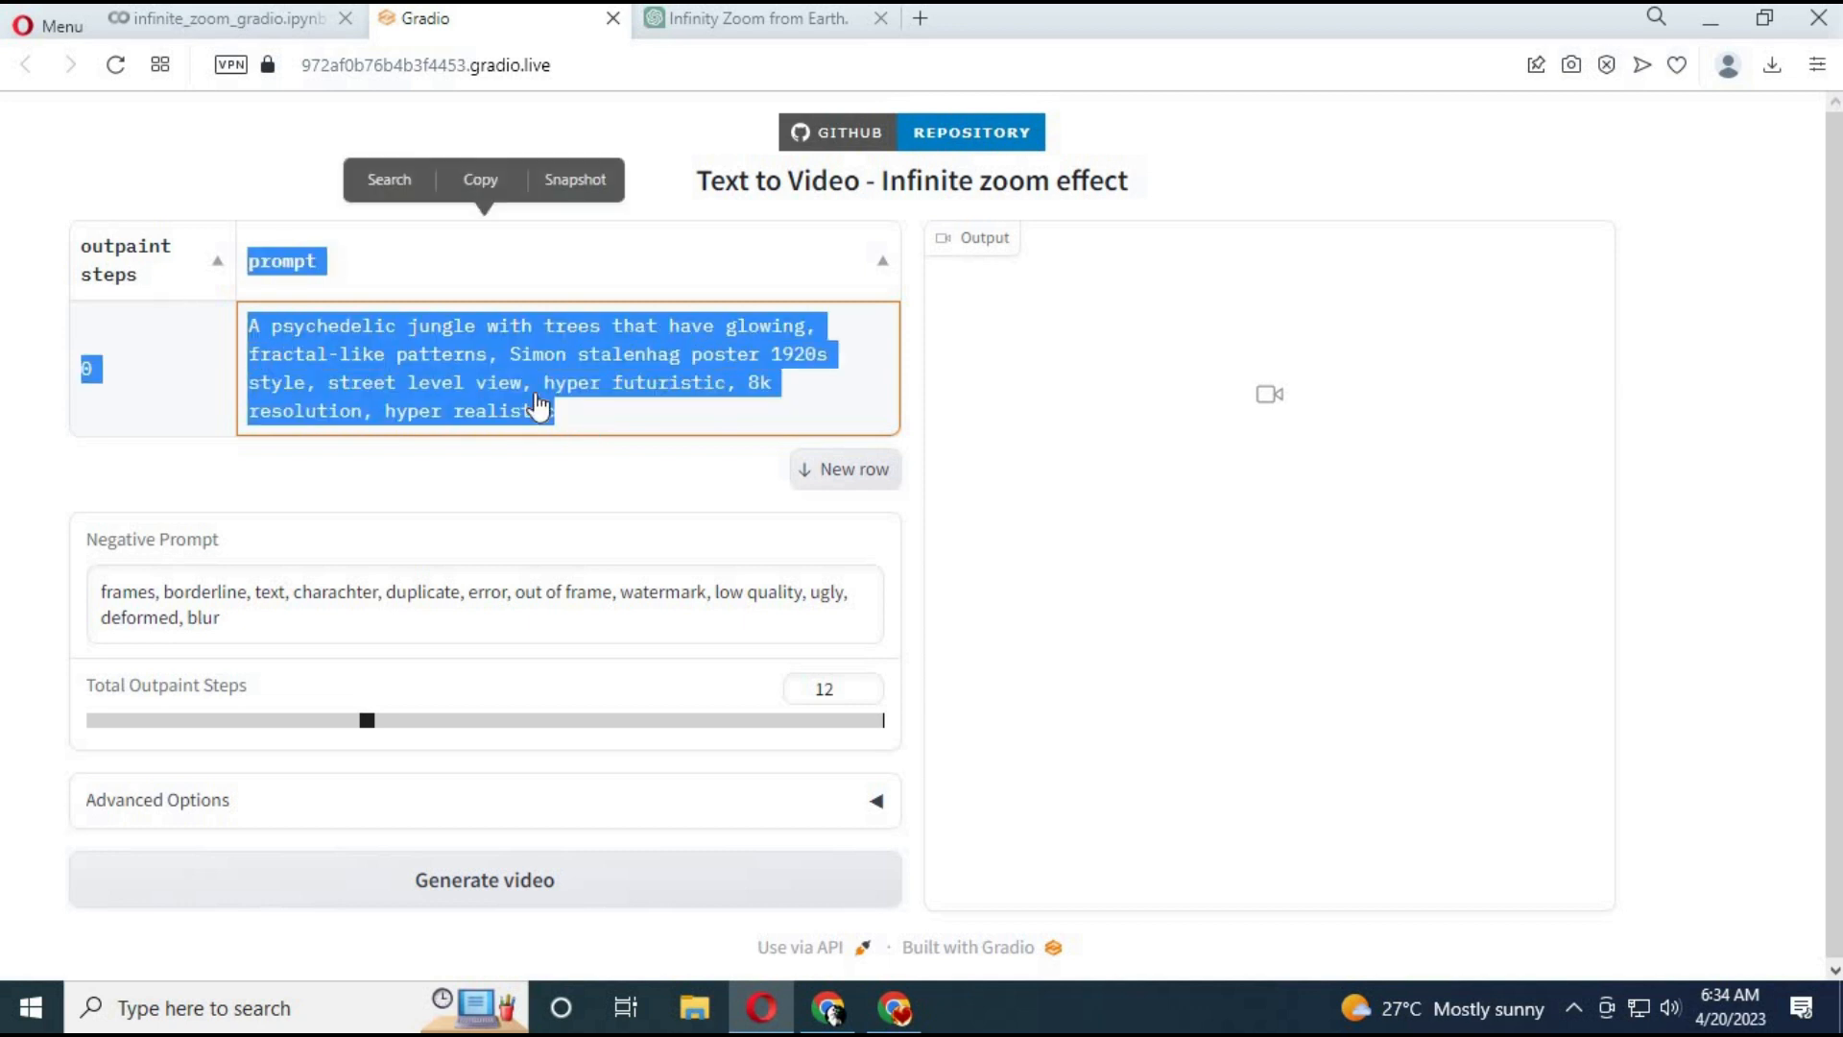
left_click(627, 417)
left_click_drag(561, 416, 252, 329)
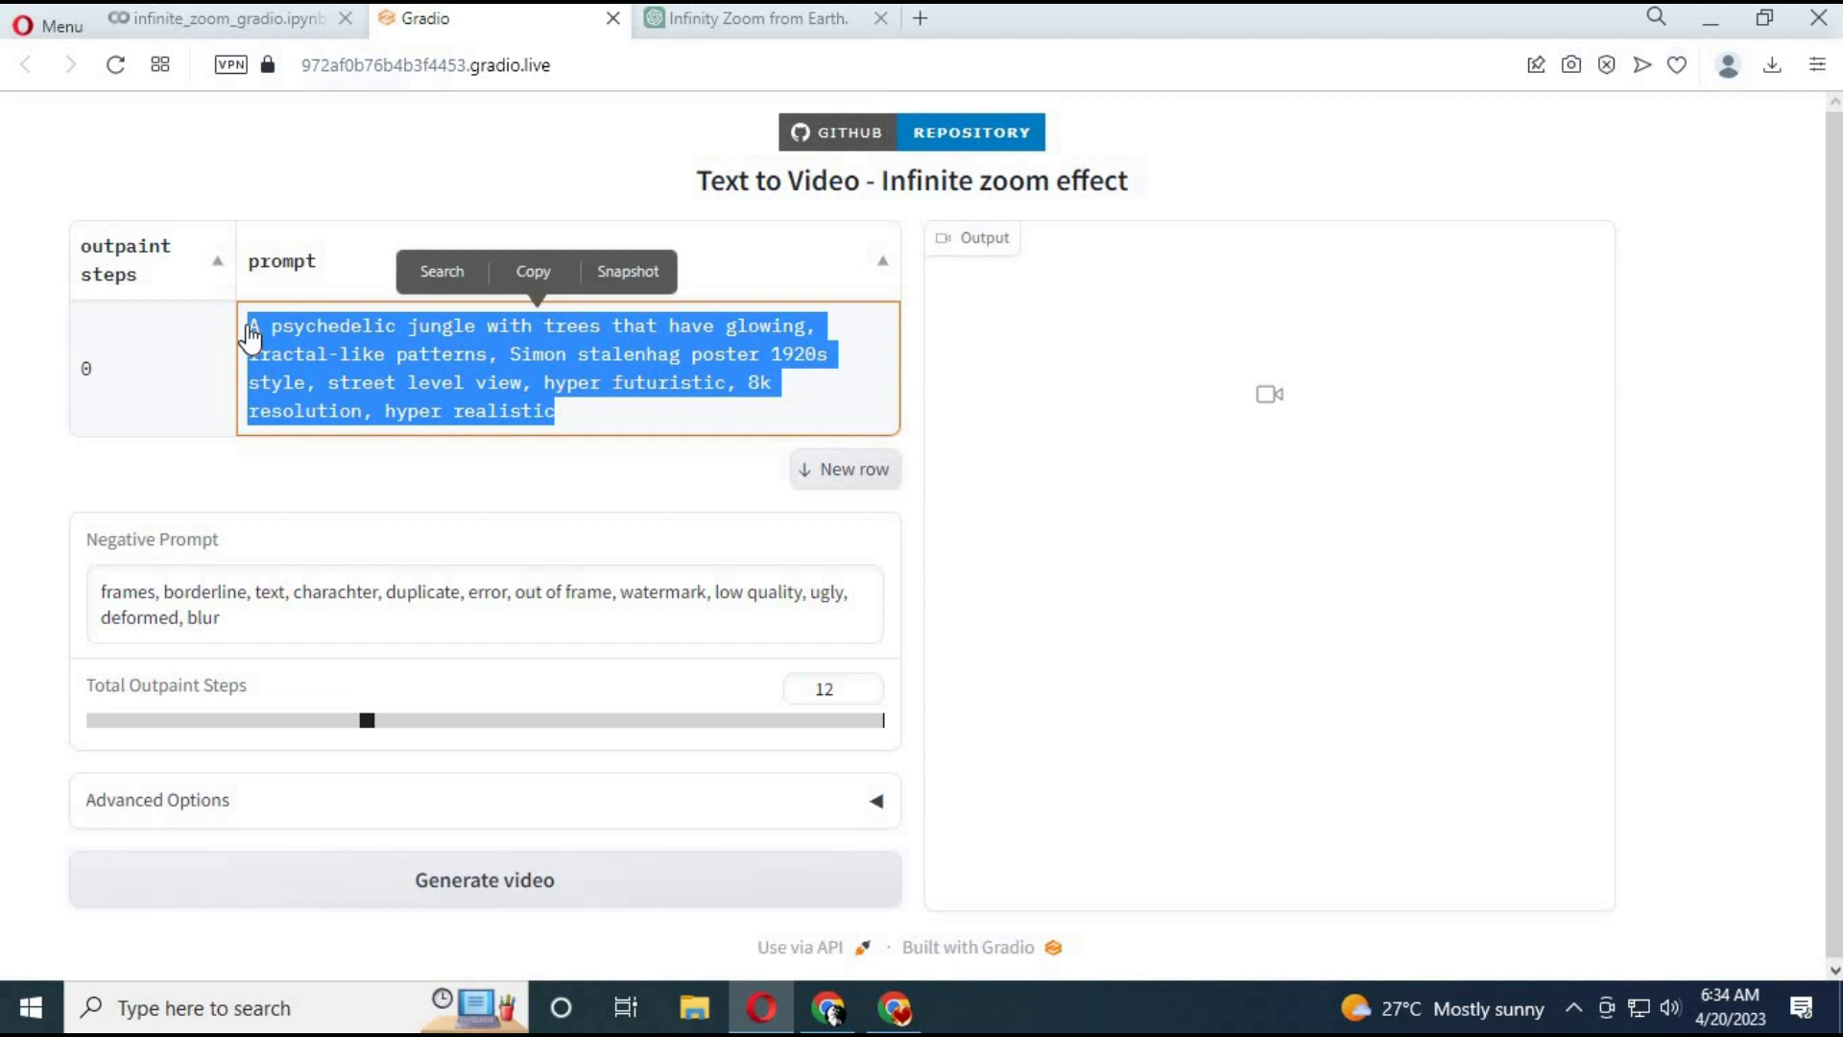
key("ctrl+c")
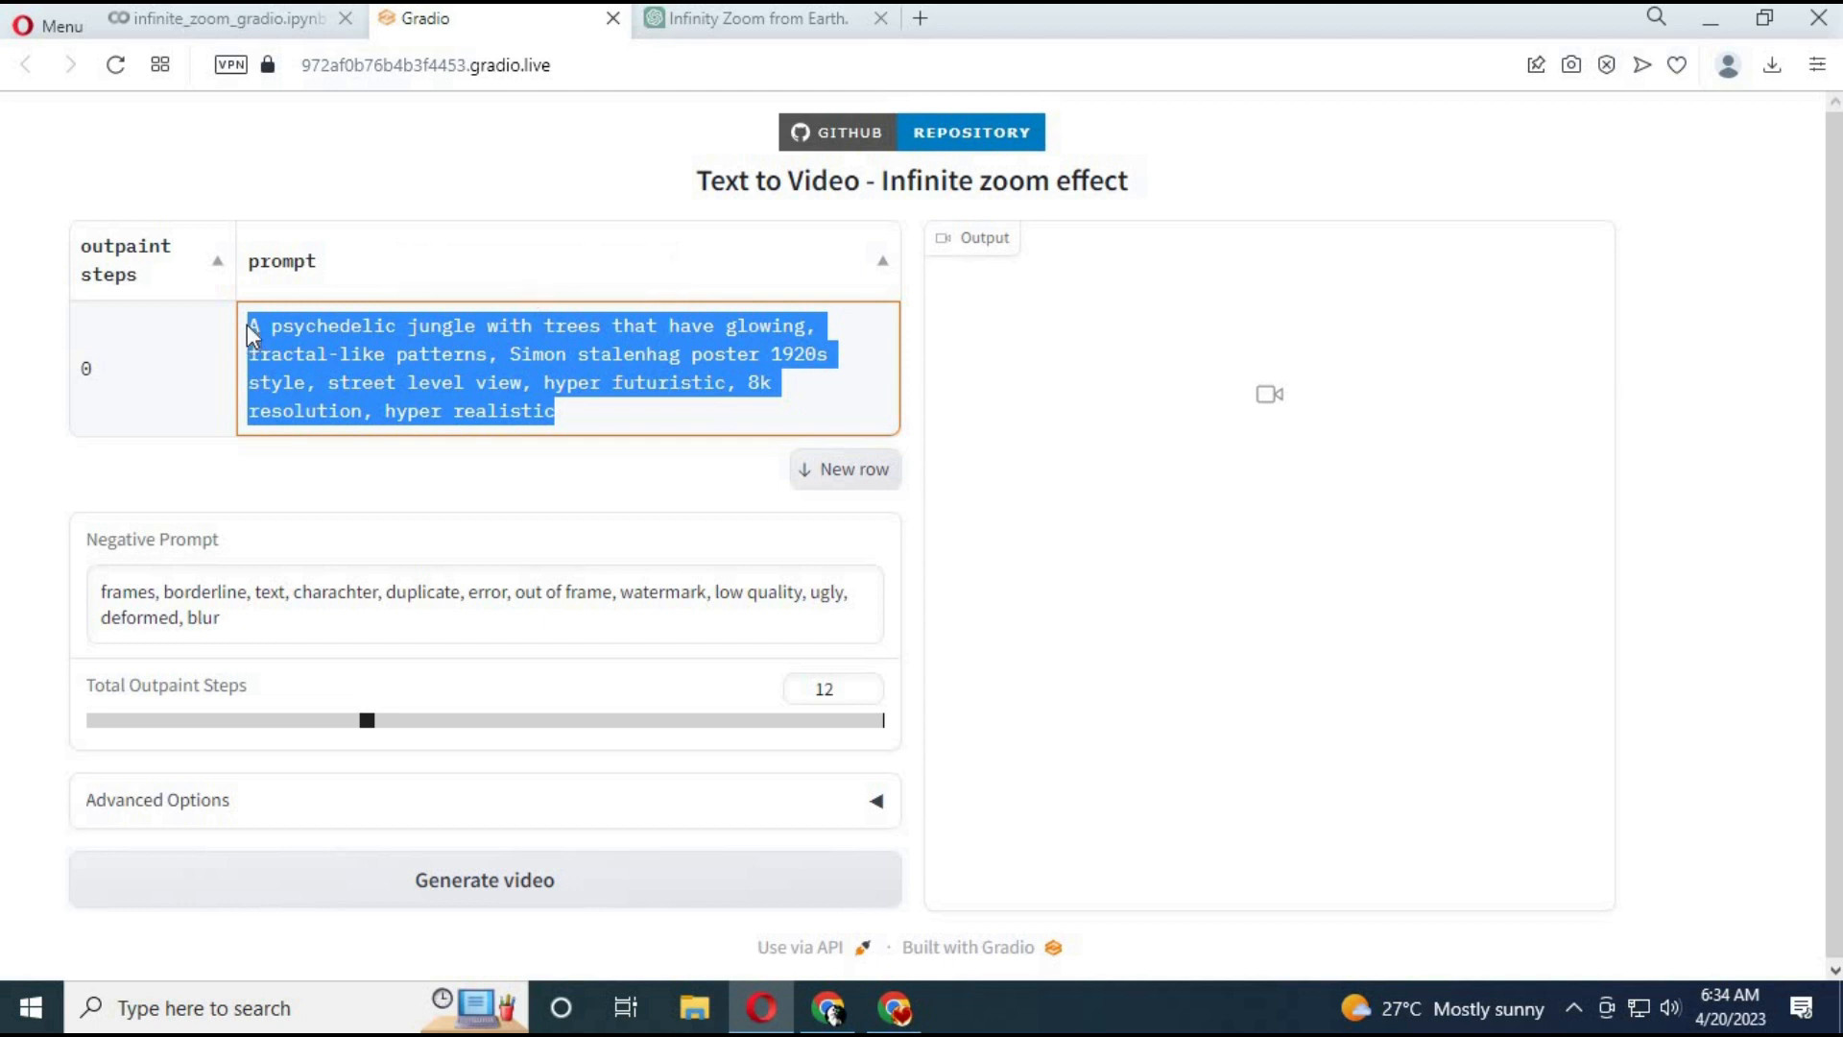
key("ctrl+v")
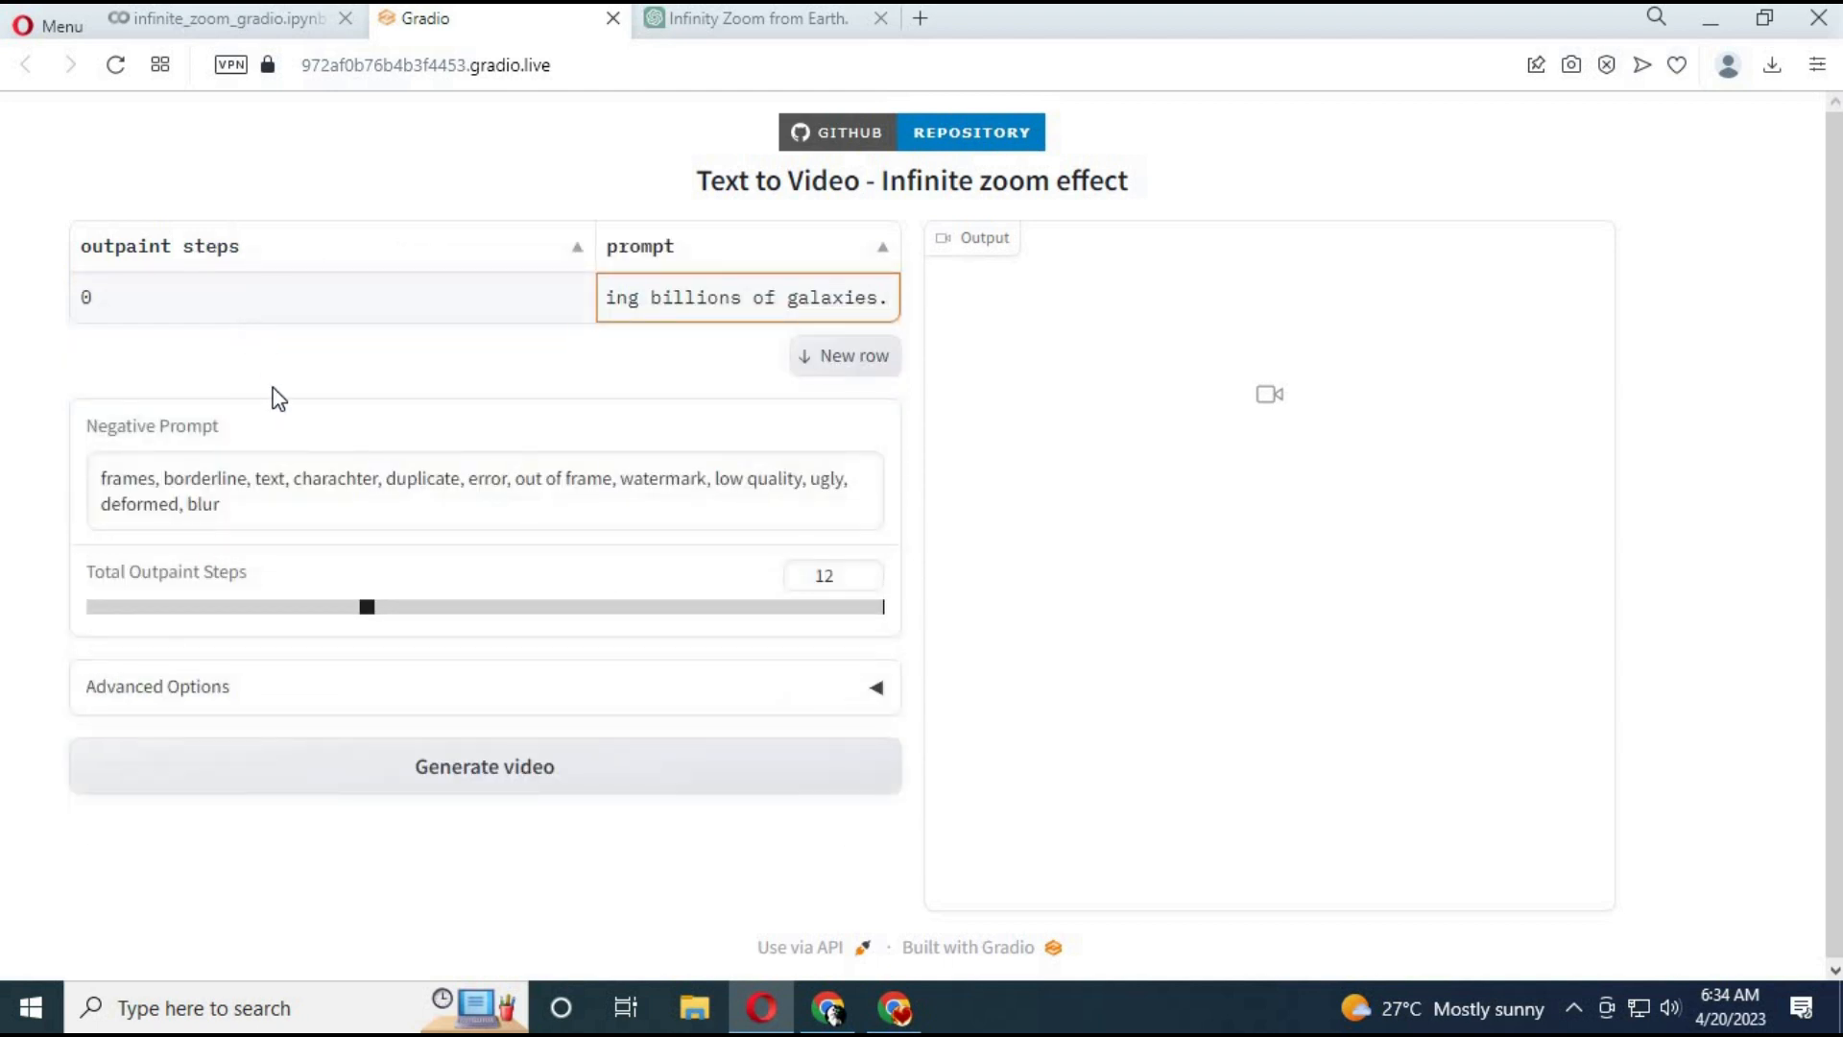
left_click(233, 504)
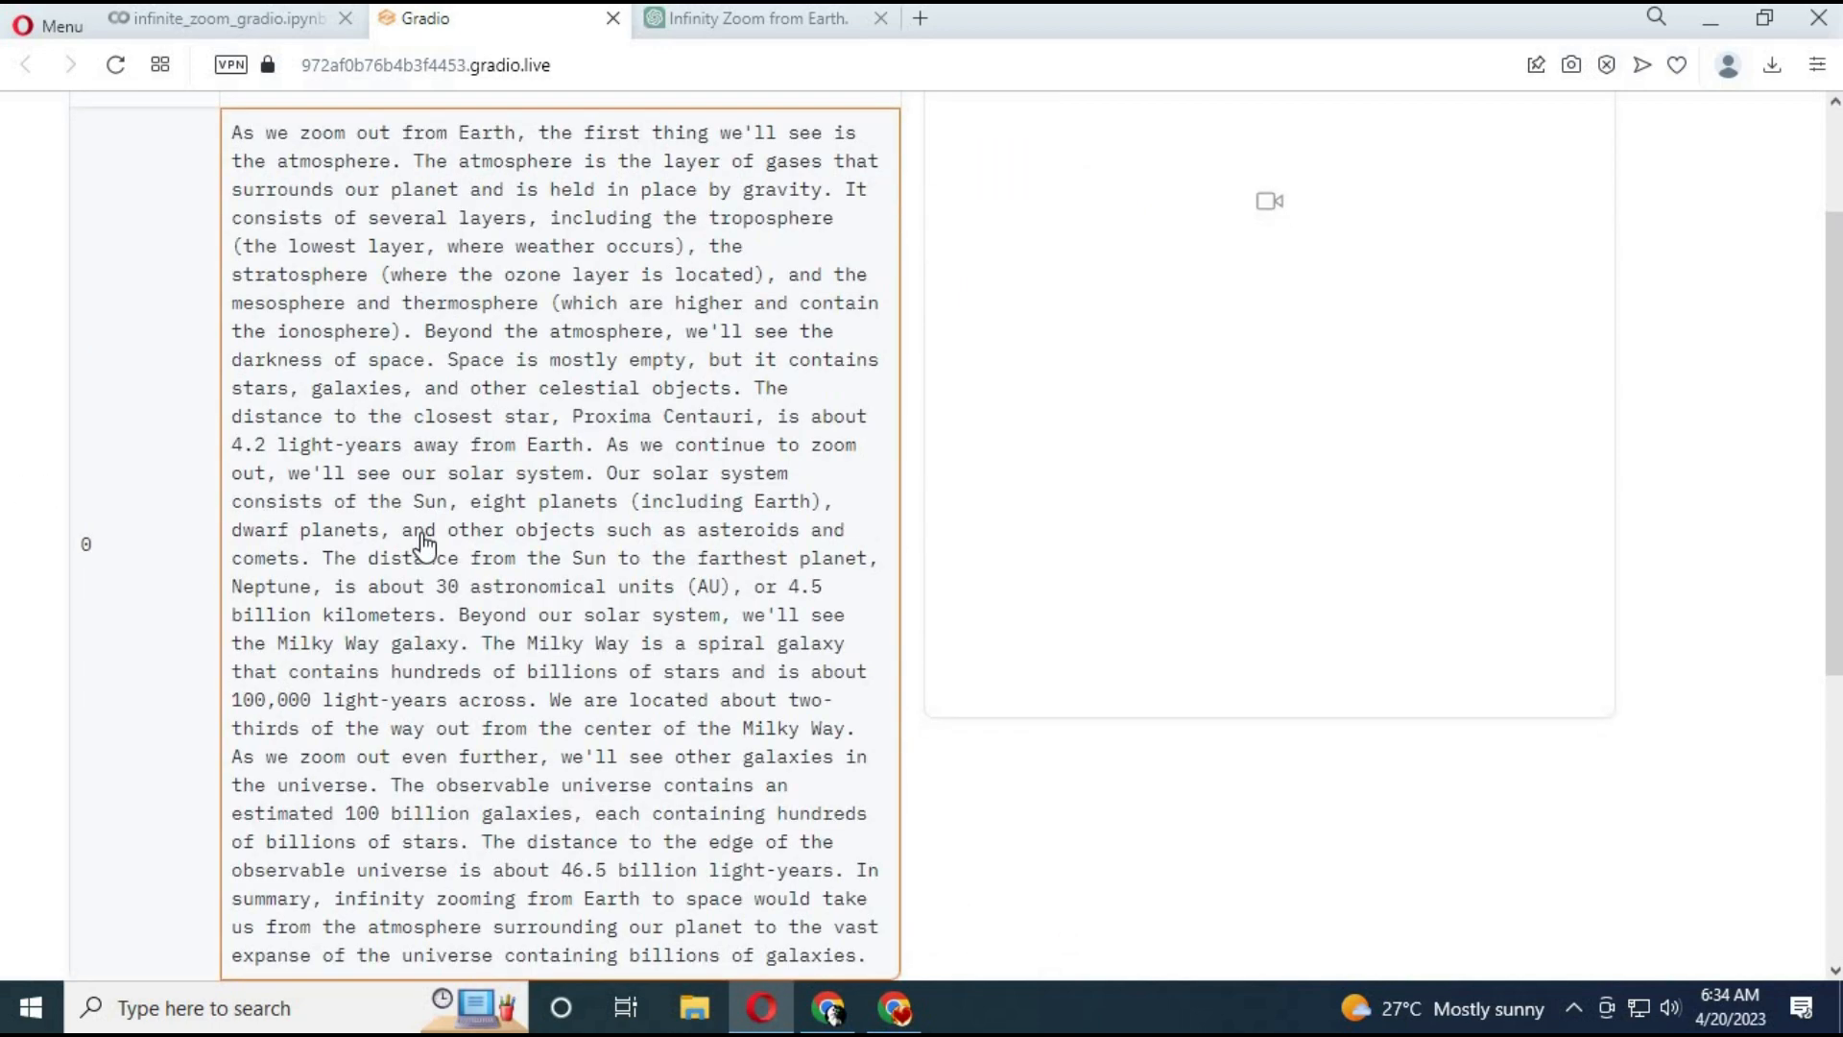
scroll(451, 536, "down", 5)
scroll(443, 530, "down", 1)
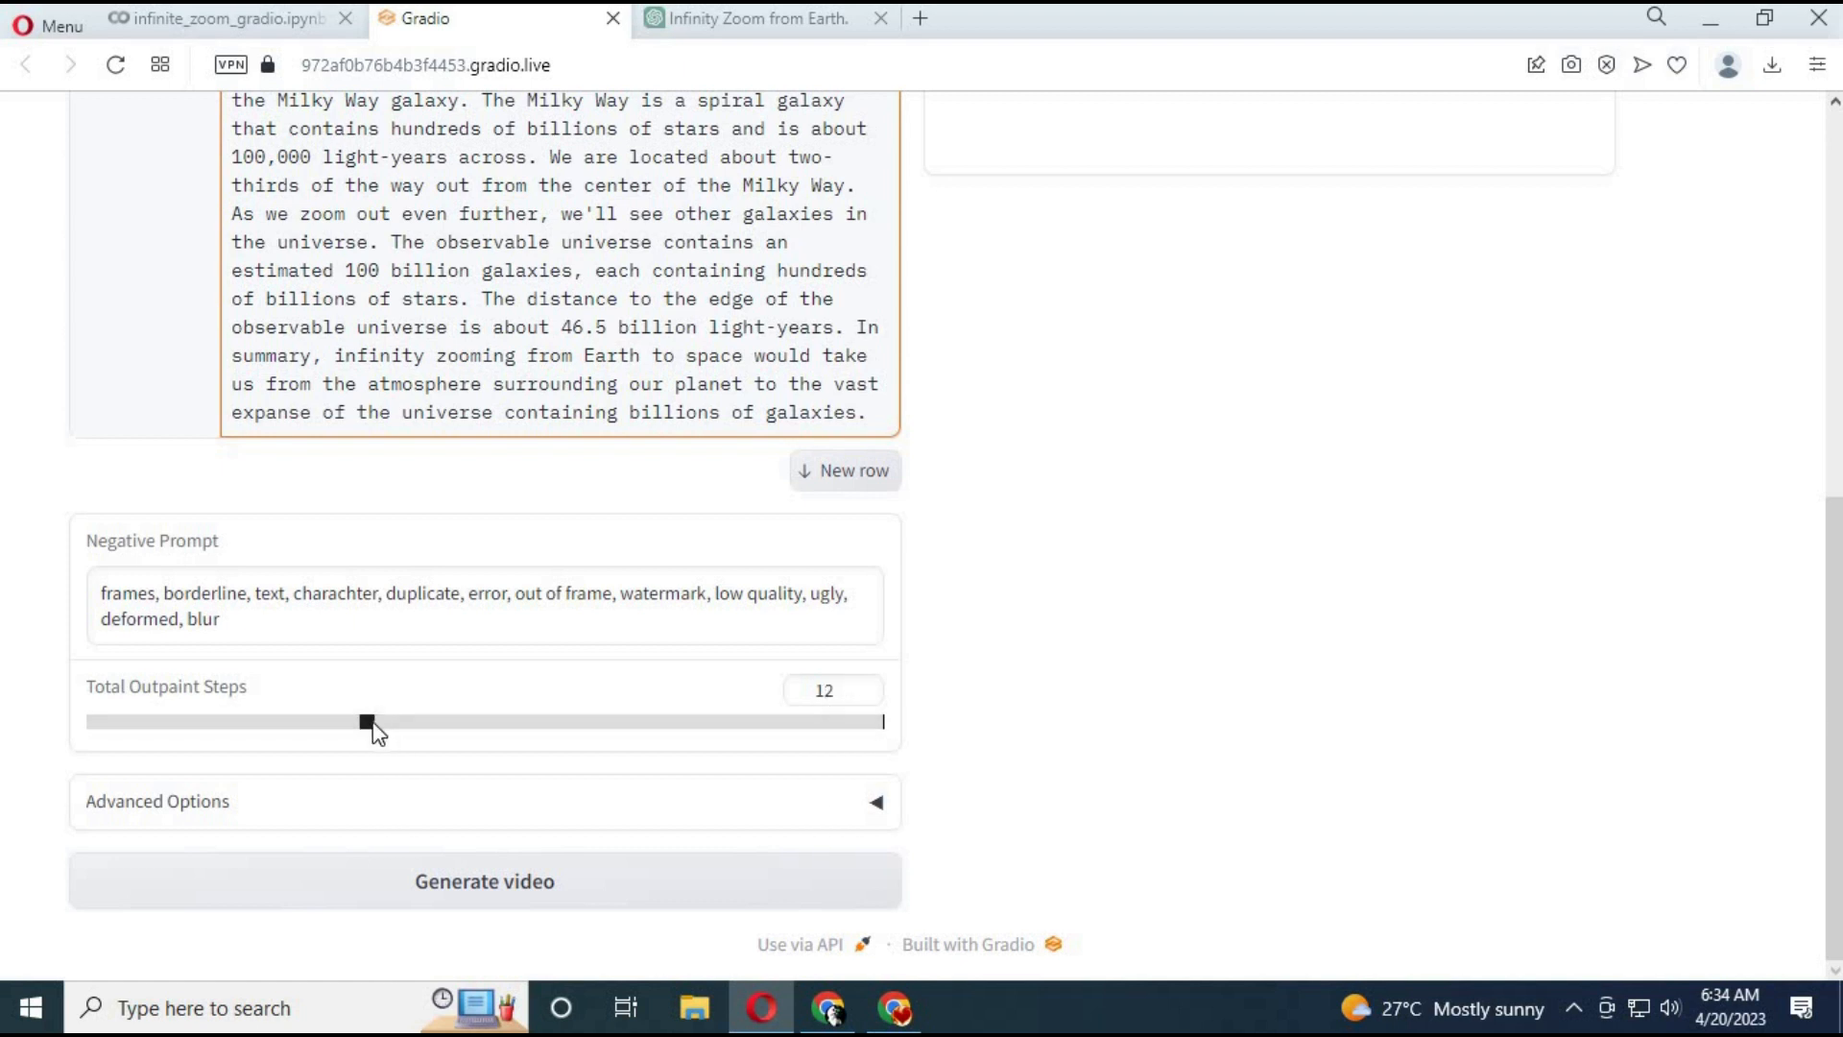
- Set Total Outpaint Steps to 25, expand Advanced Options, and start uploading a custom initial image
left_click_drag(369, 723, 759, 723)
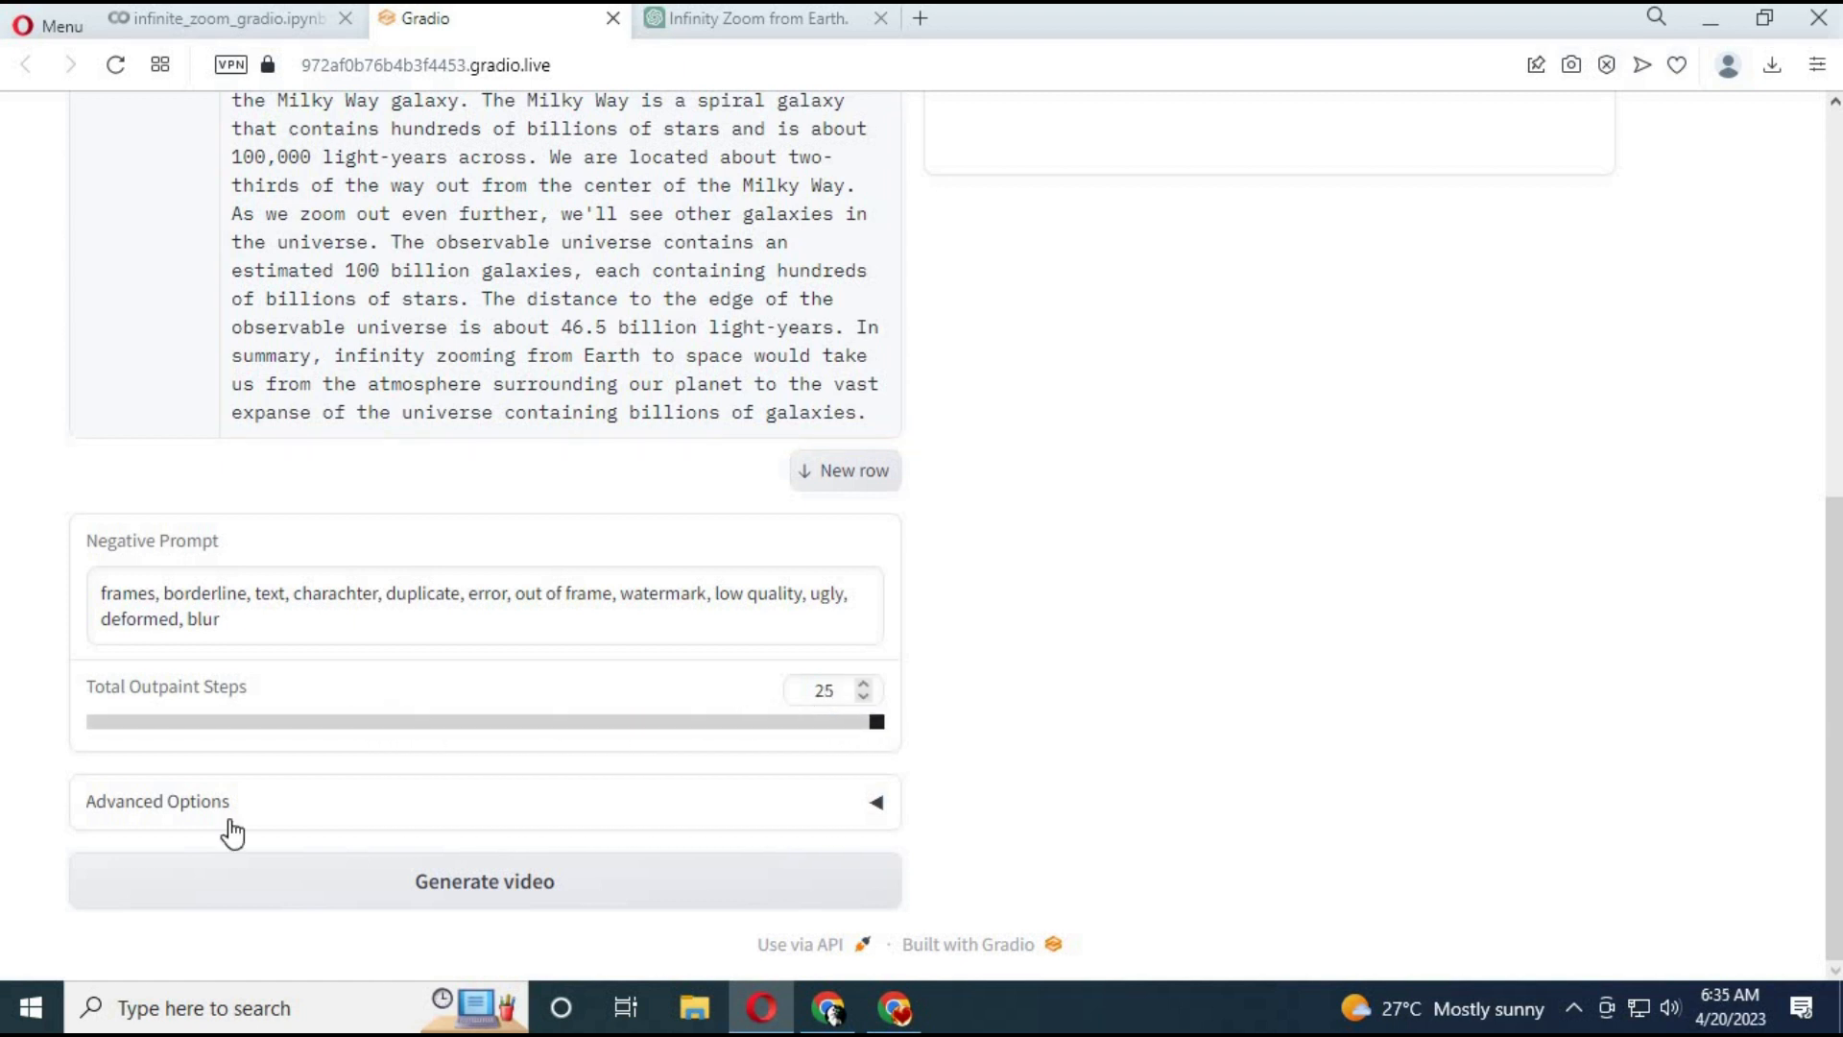
left_click(315, 802)
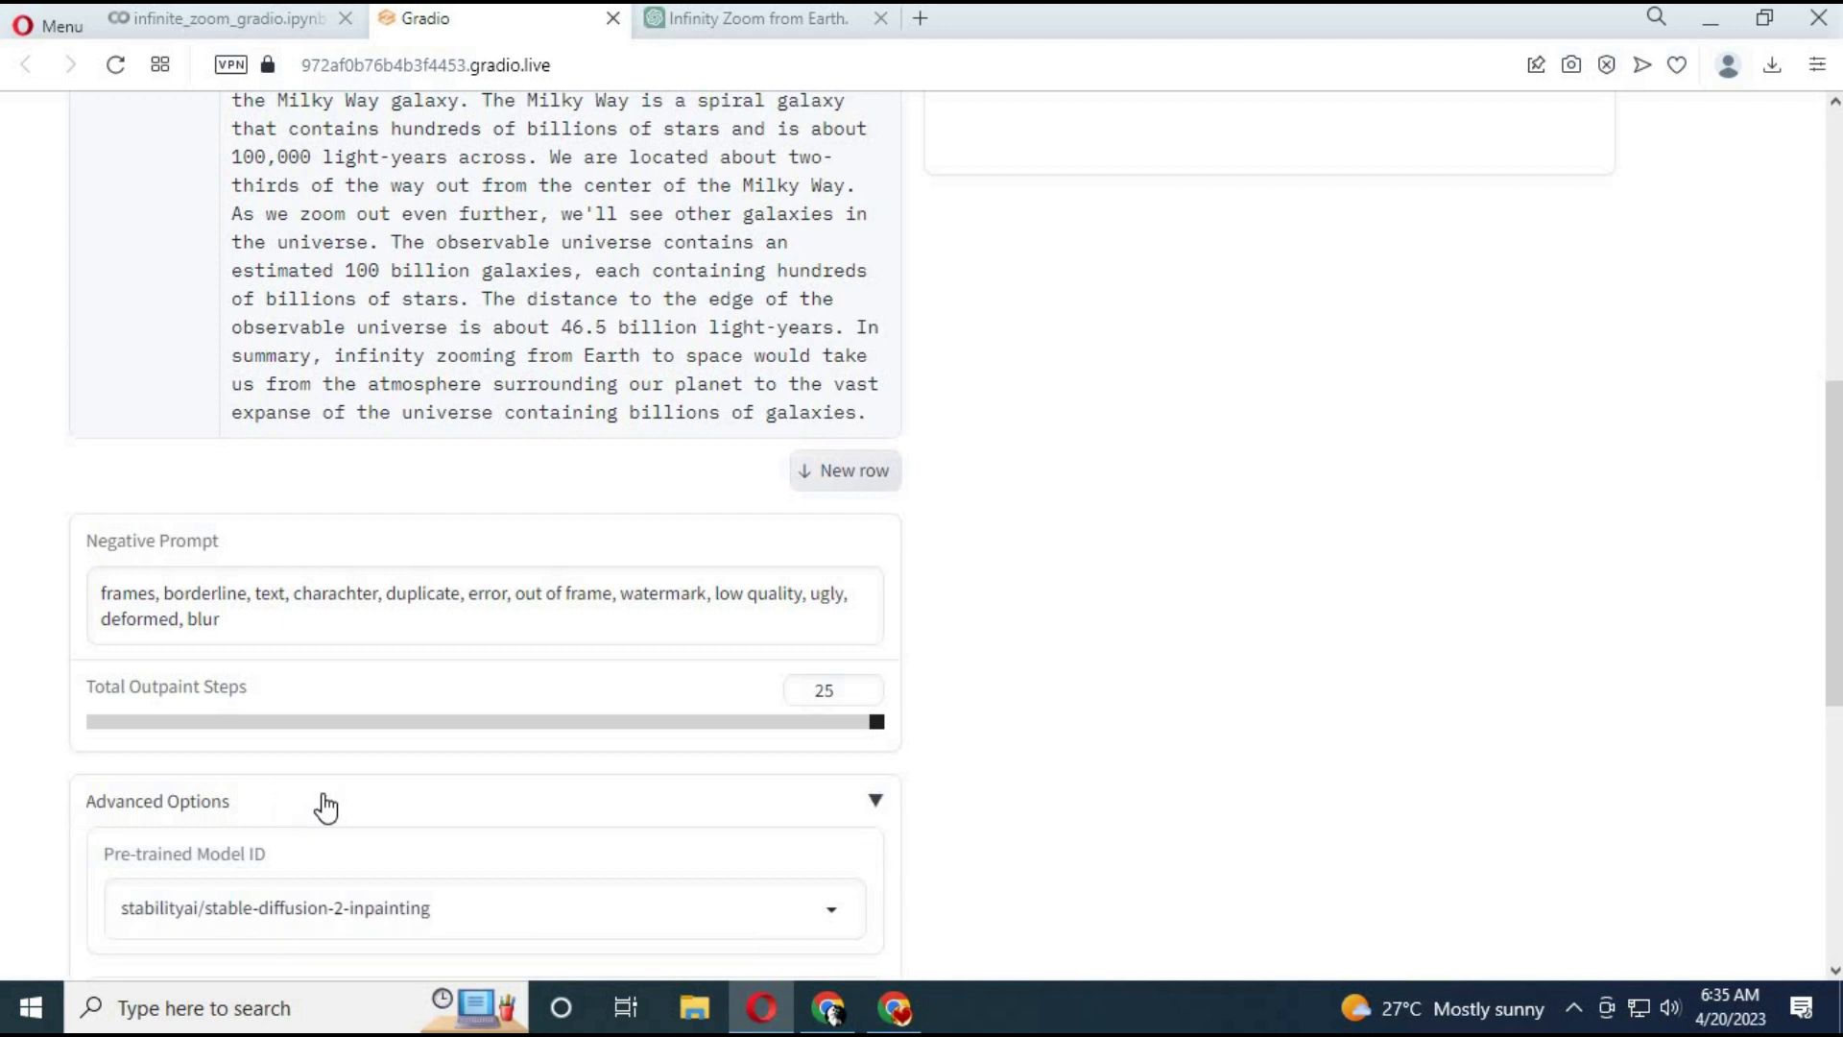
scroll(316, 801, "down", 2)
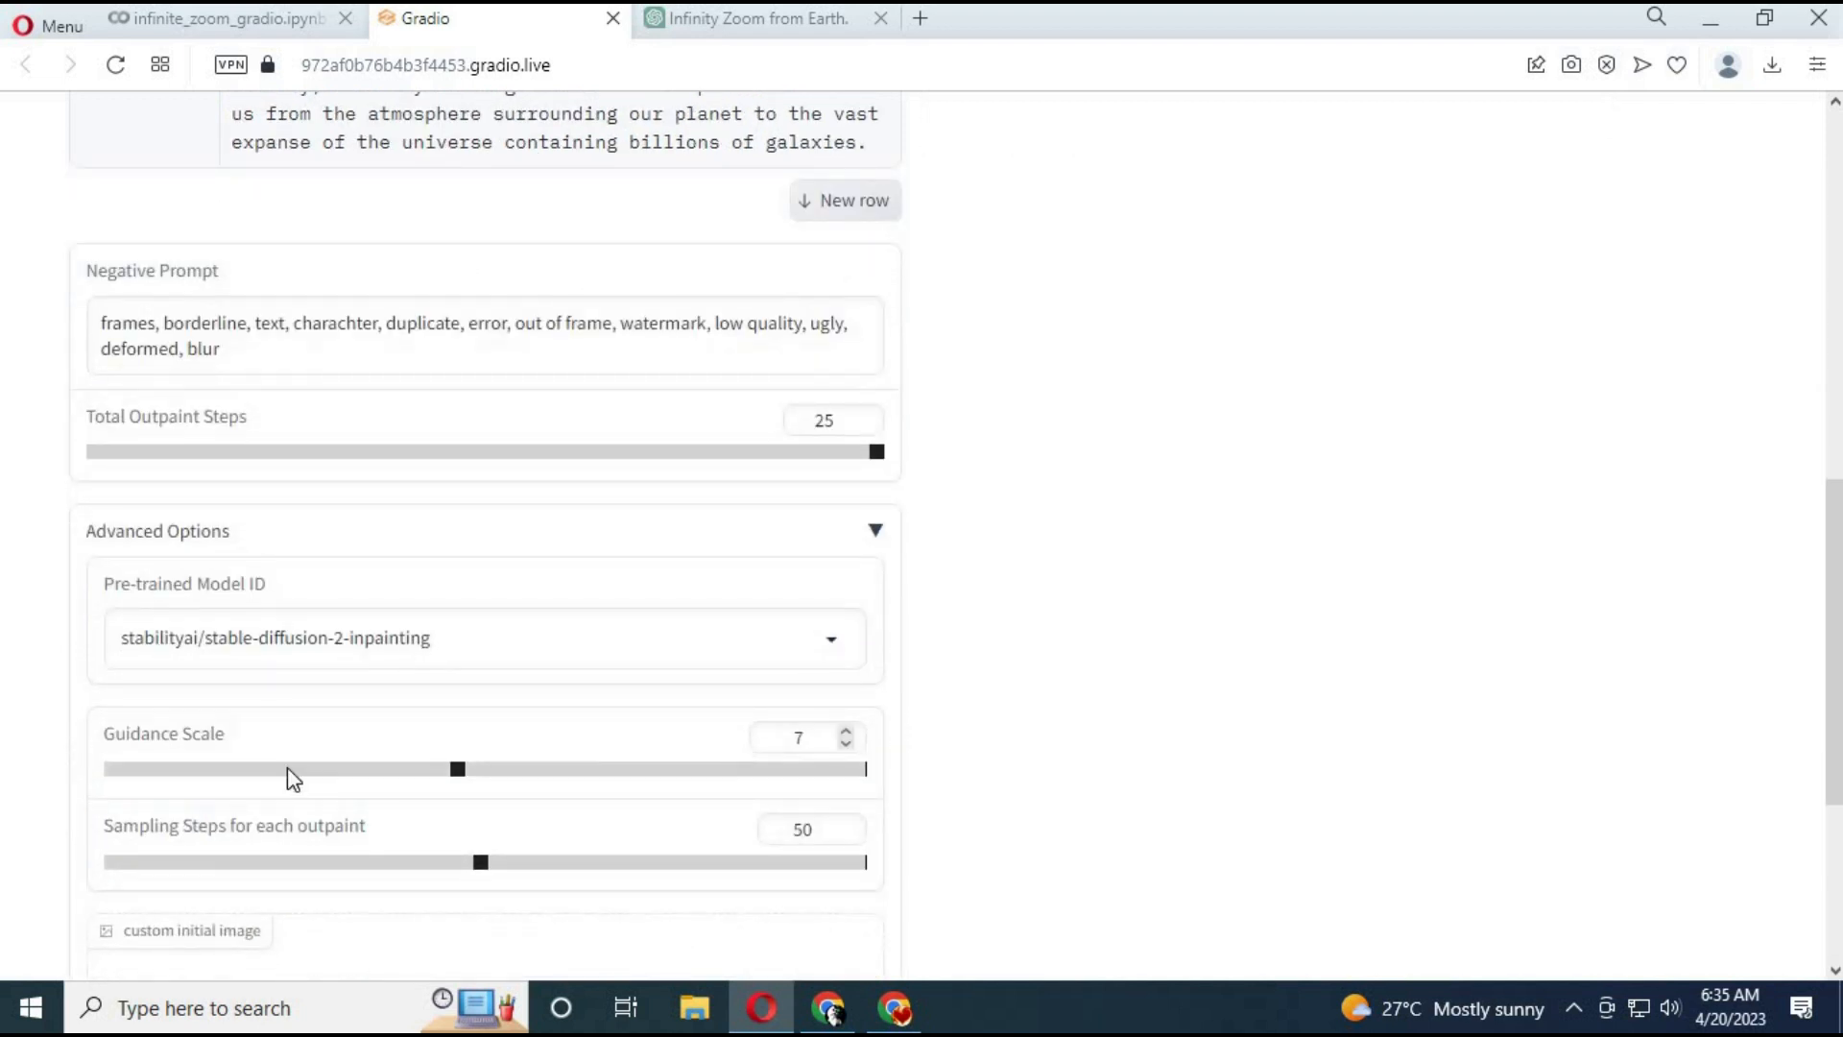
scroll(260, 781, "down", 3)
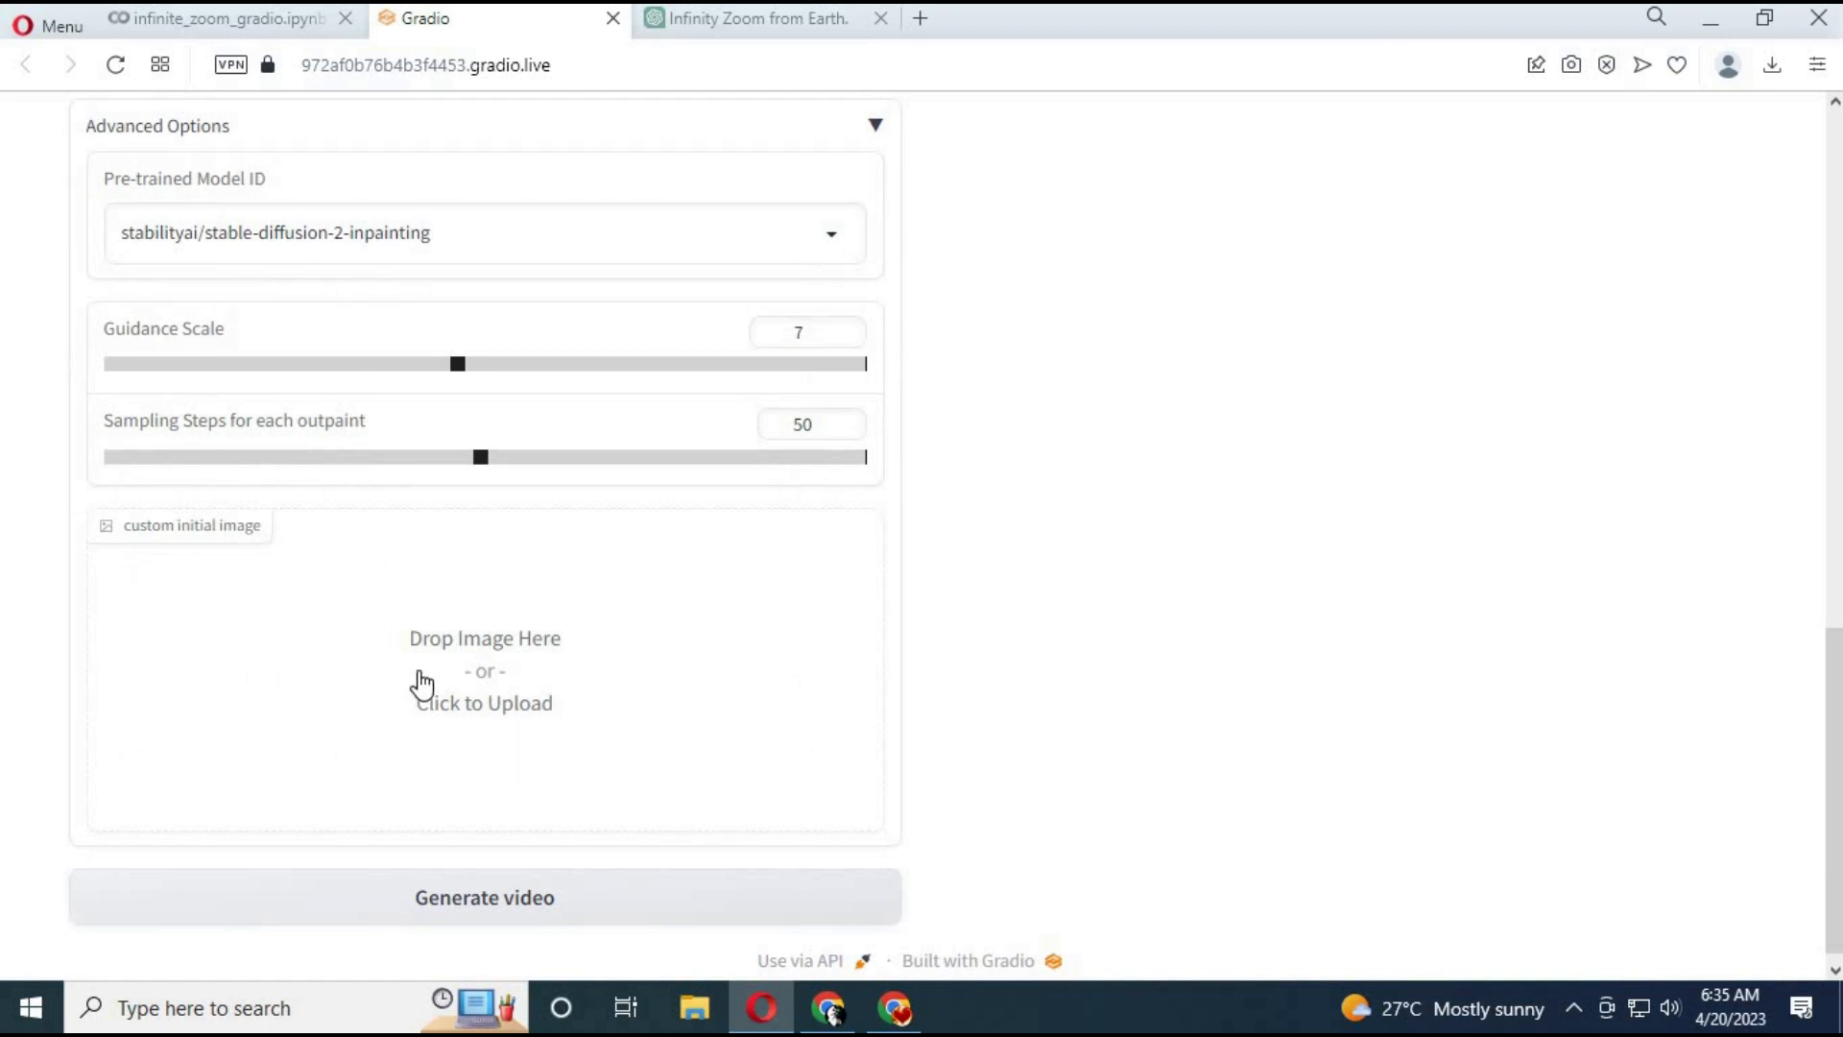
left_click(514, 669)
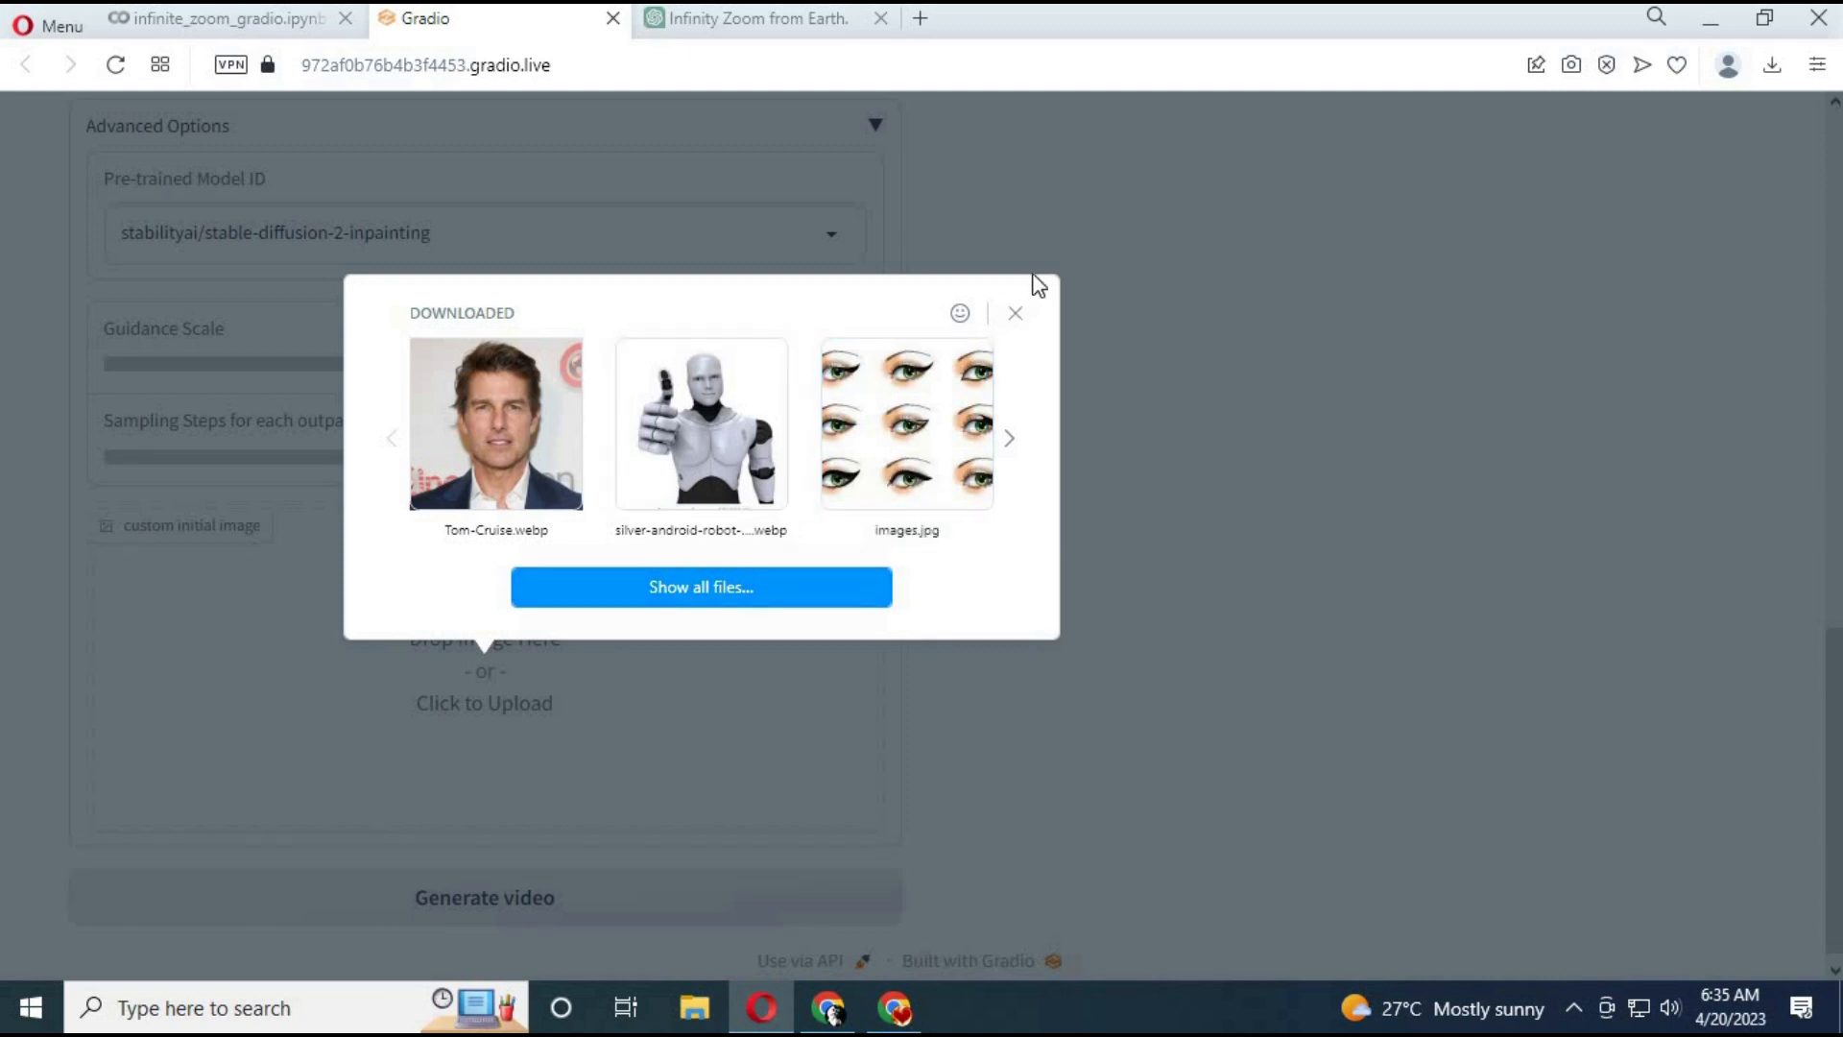
left_click(1015, 314)
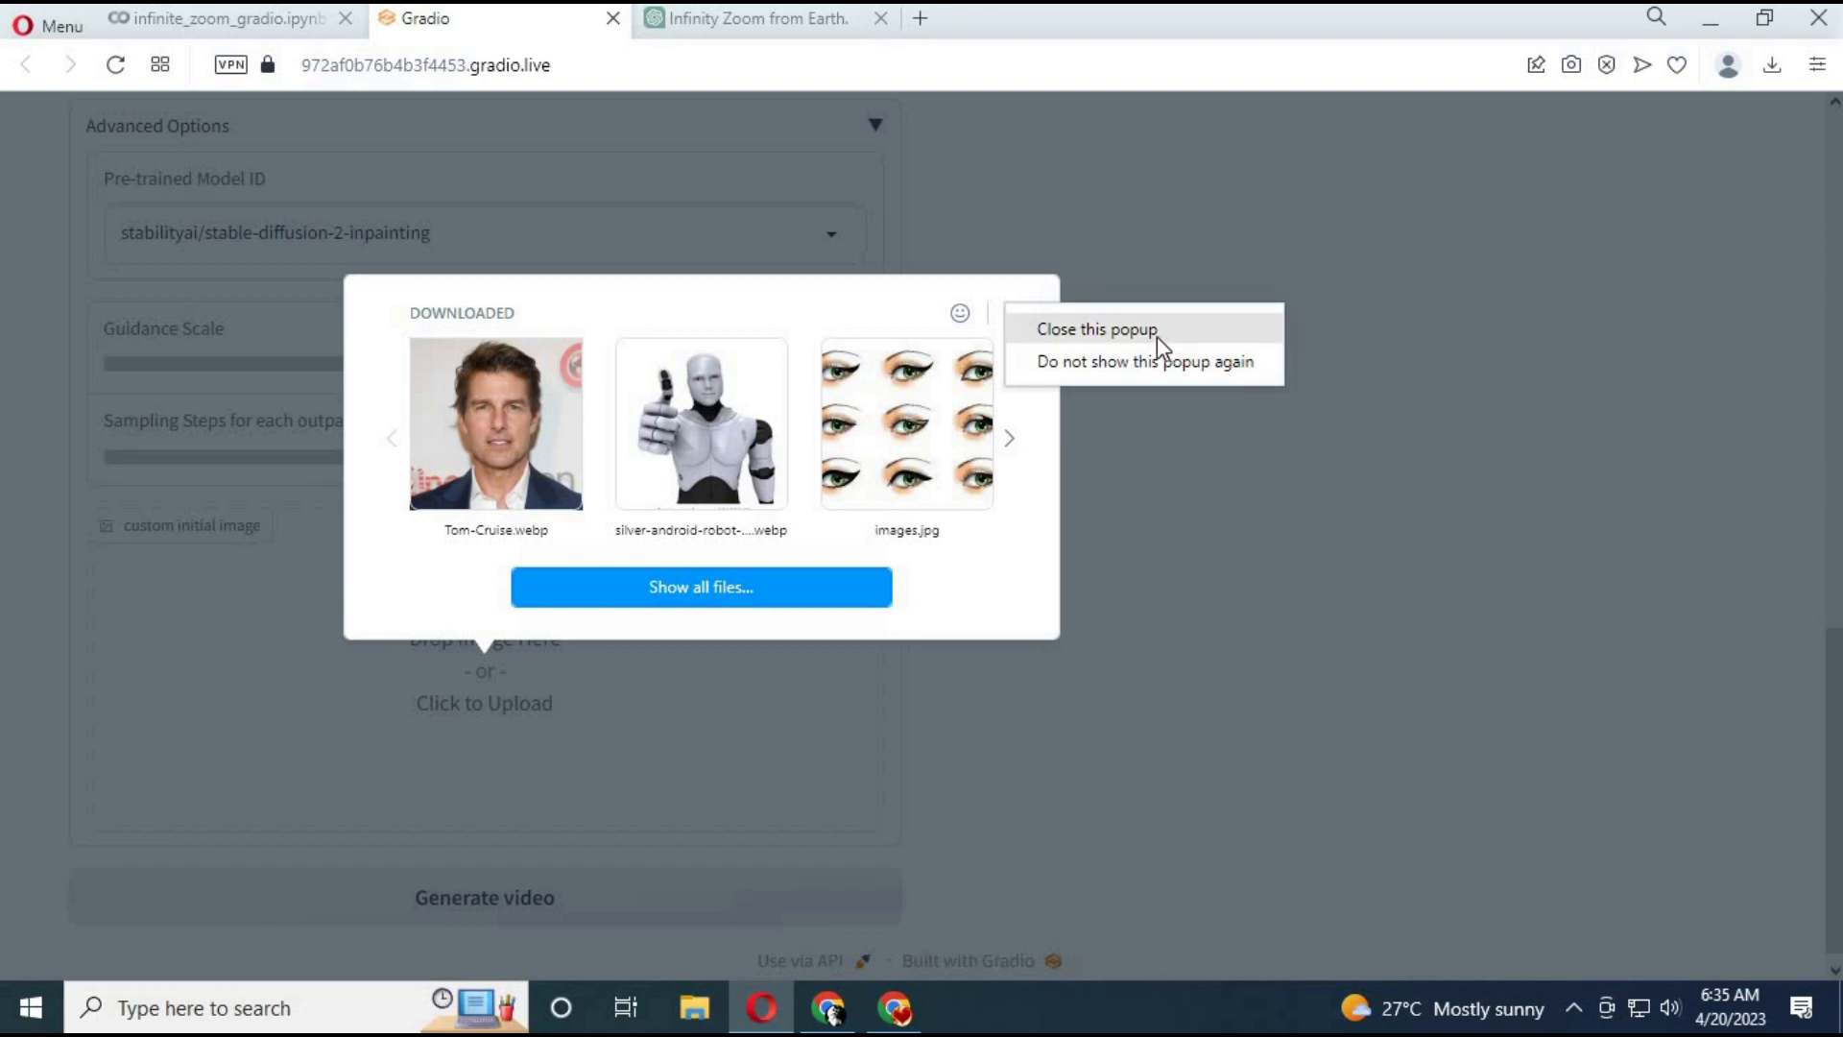
left_click(1156, 336)
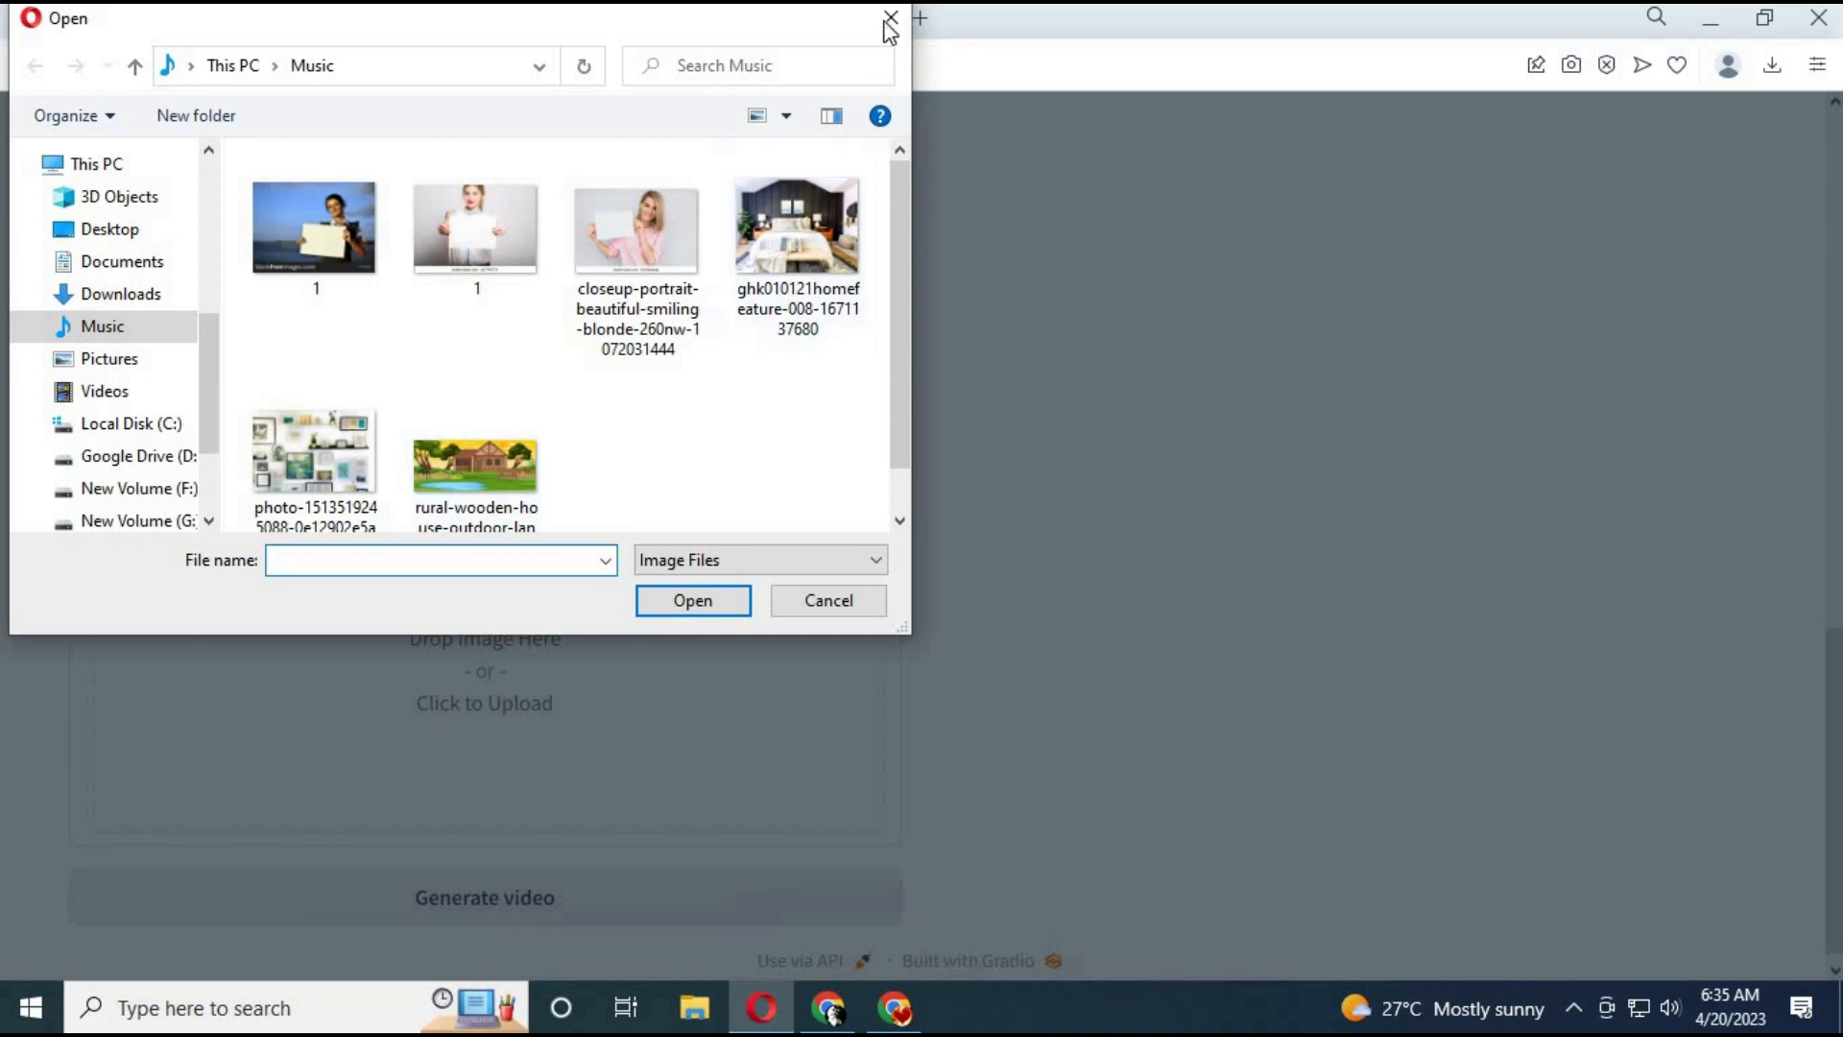
key("Escape")
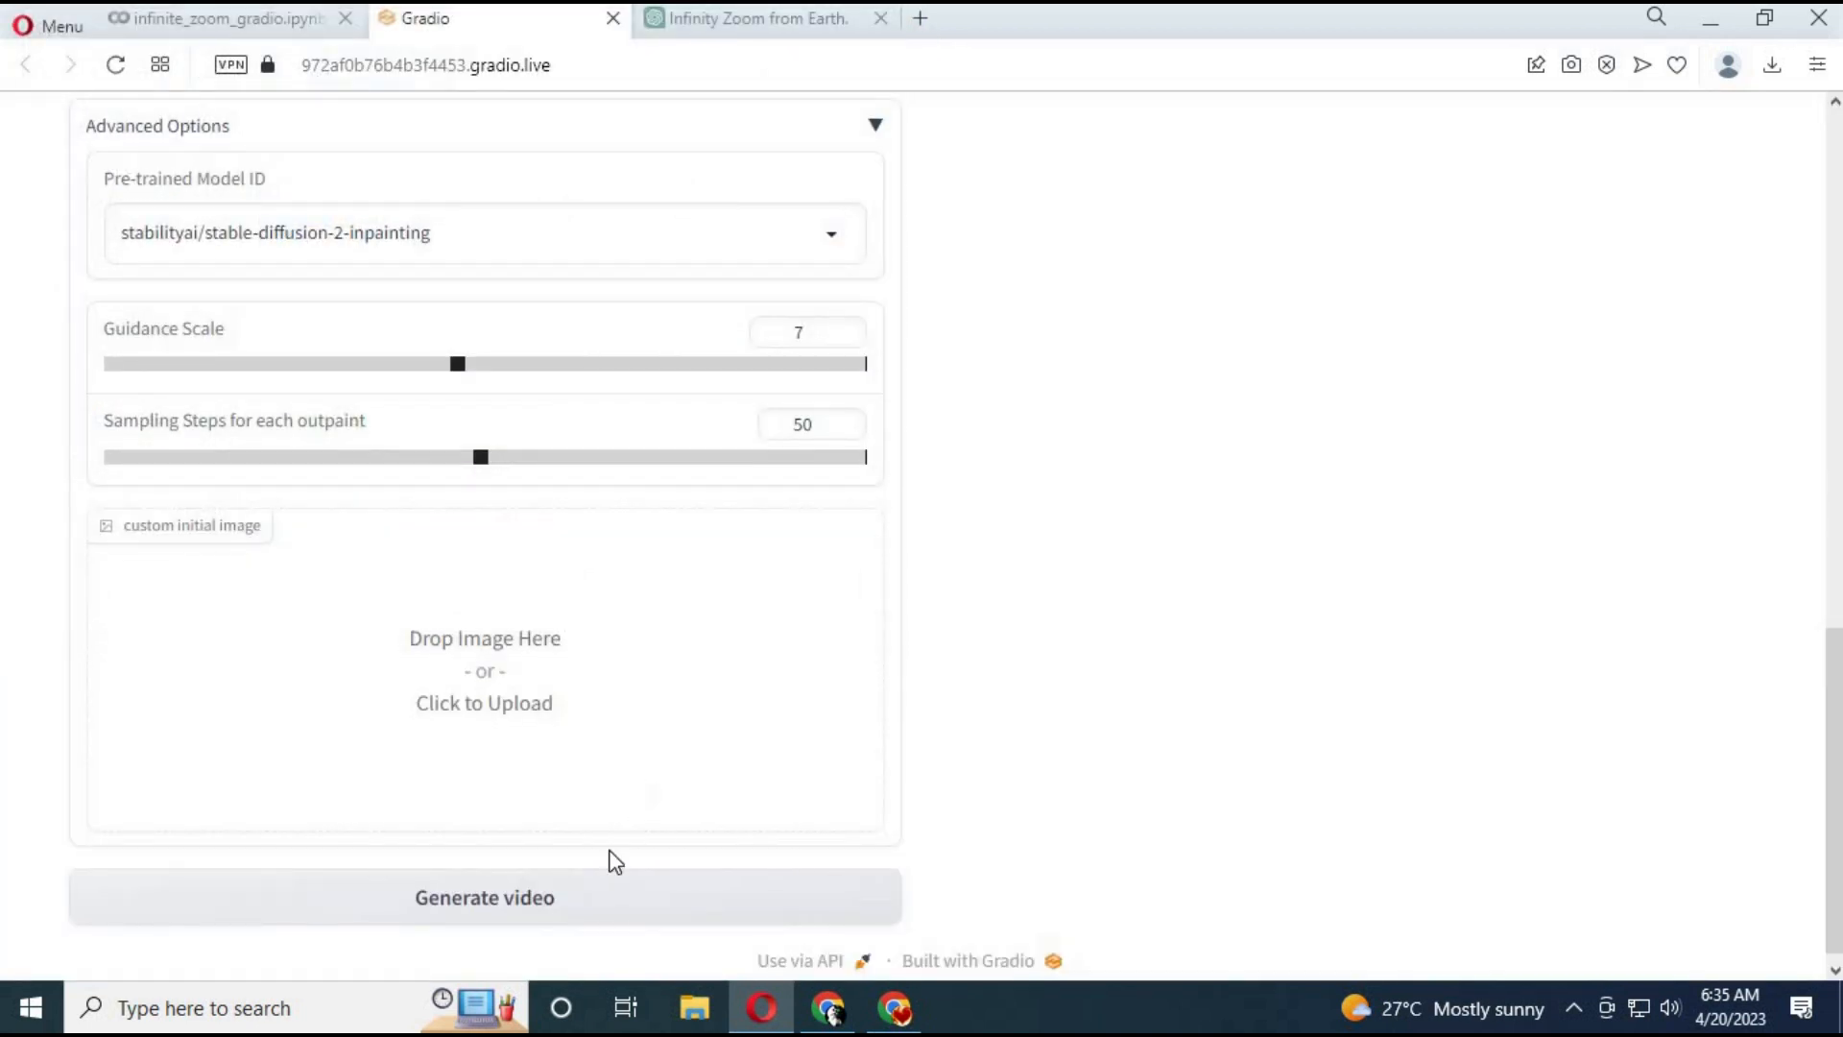
scroll(613, 862, "down", 1)
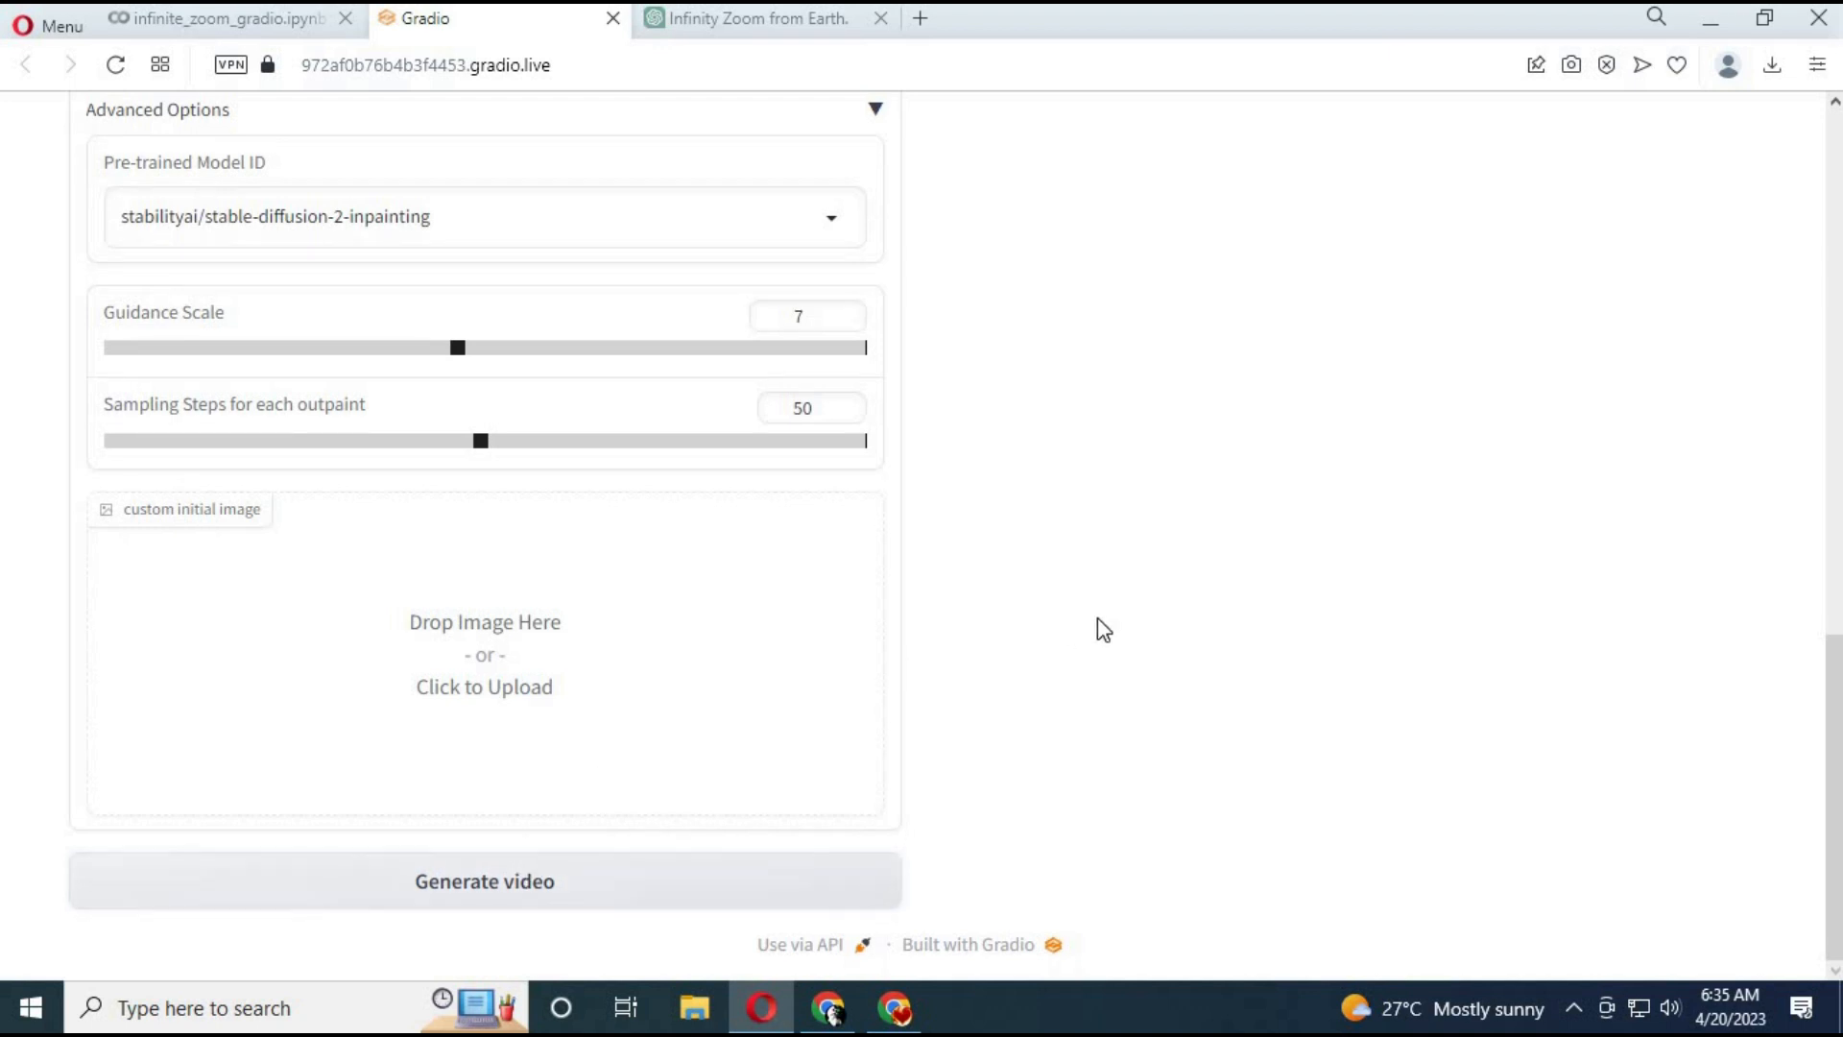
scroll(1098, 618, "up", 5)
scroll(1098, 618, "up", 5)
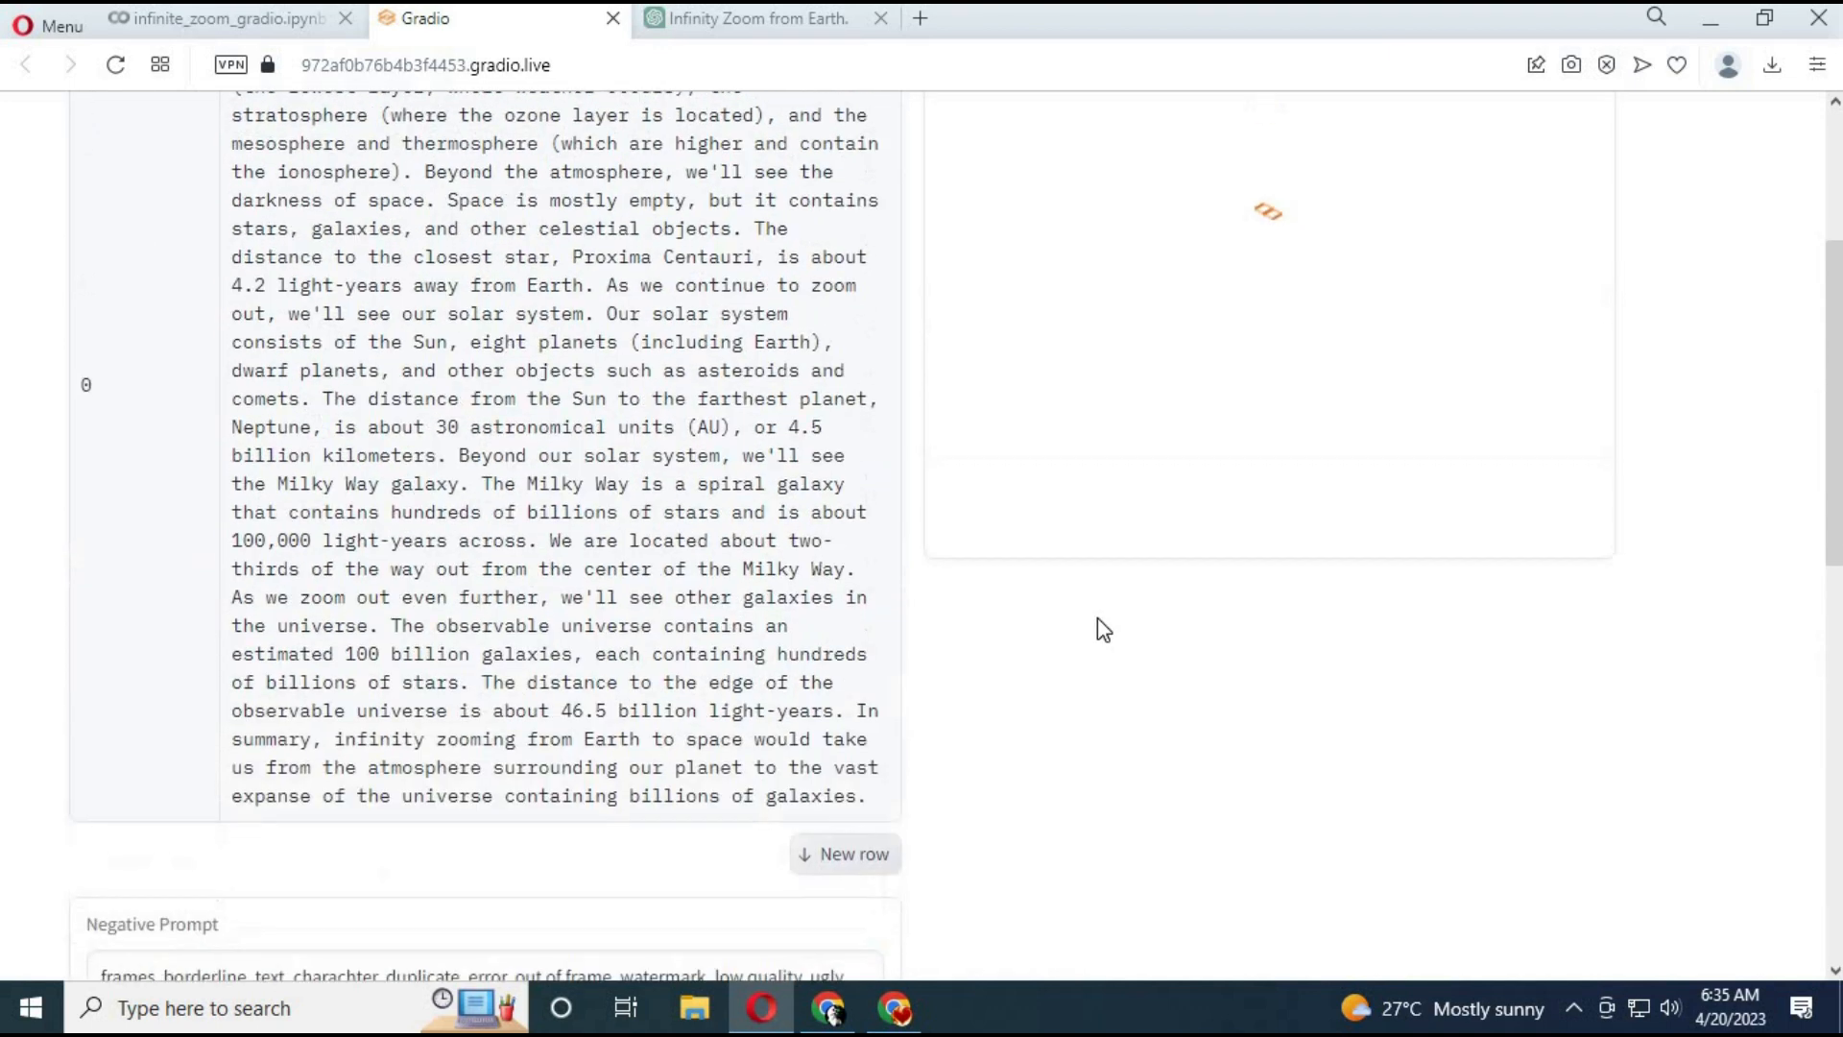
scroll(1097, 619, "up", 5)
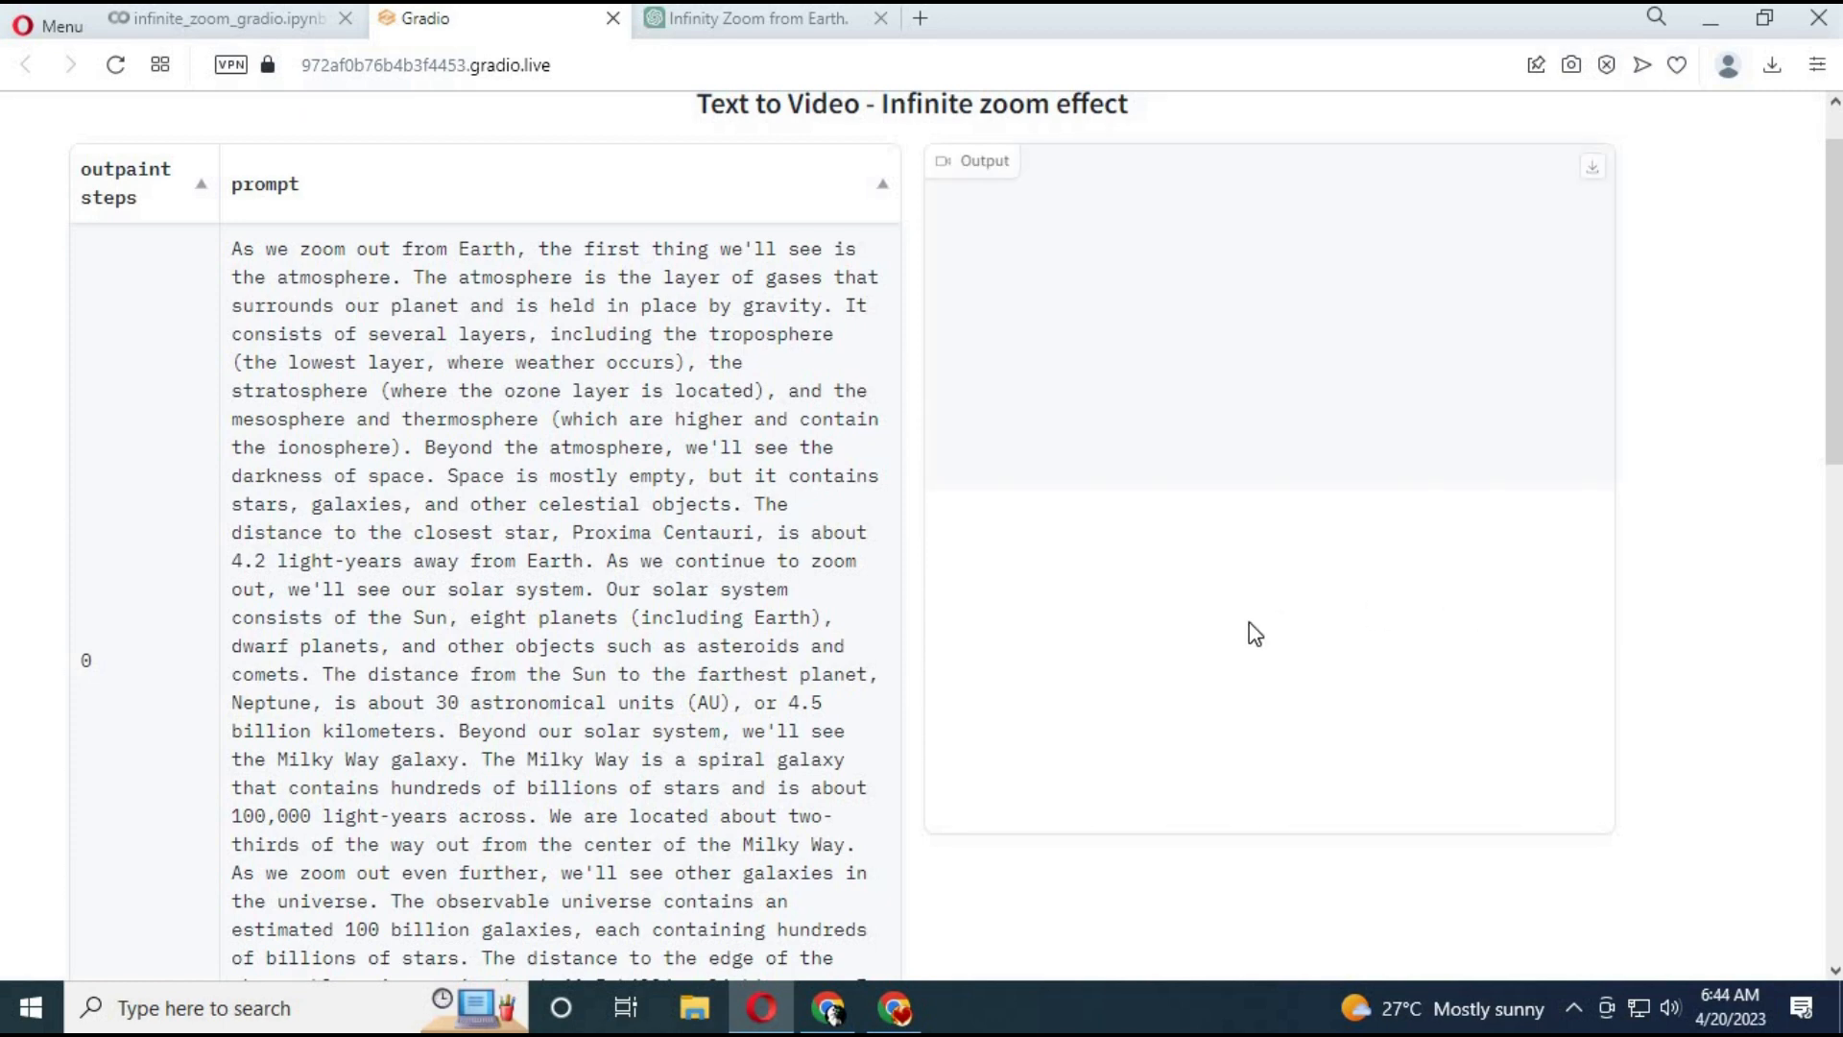
scroll(1249, 622, "down", 5)
scroll(1249, 622, "down", 5)
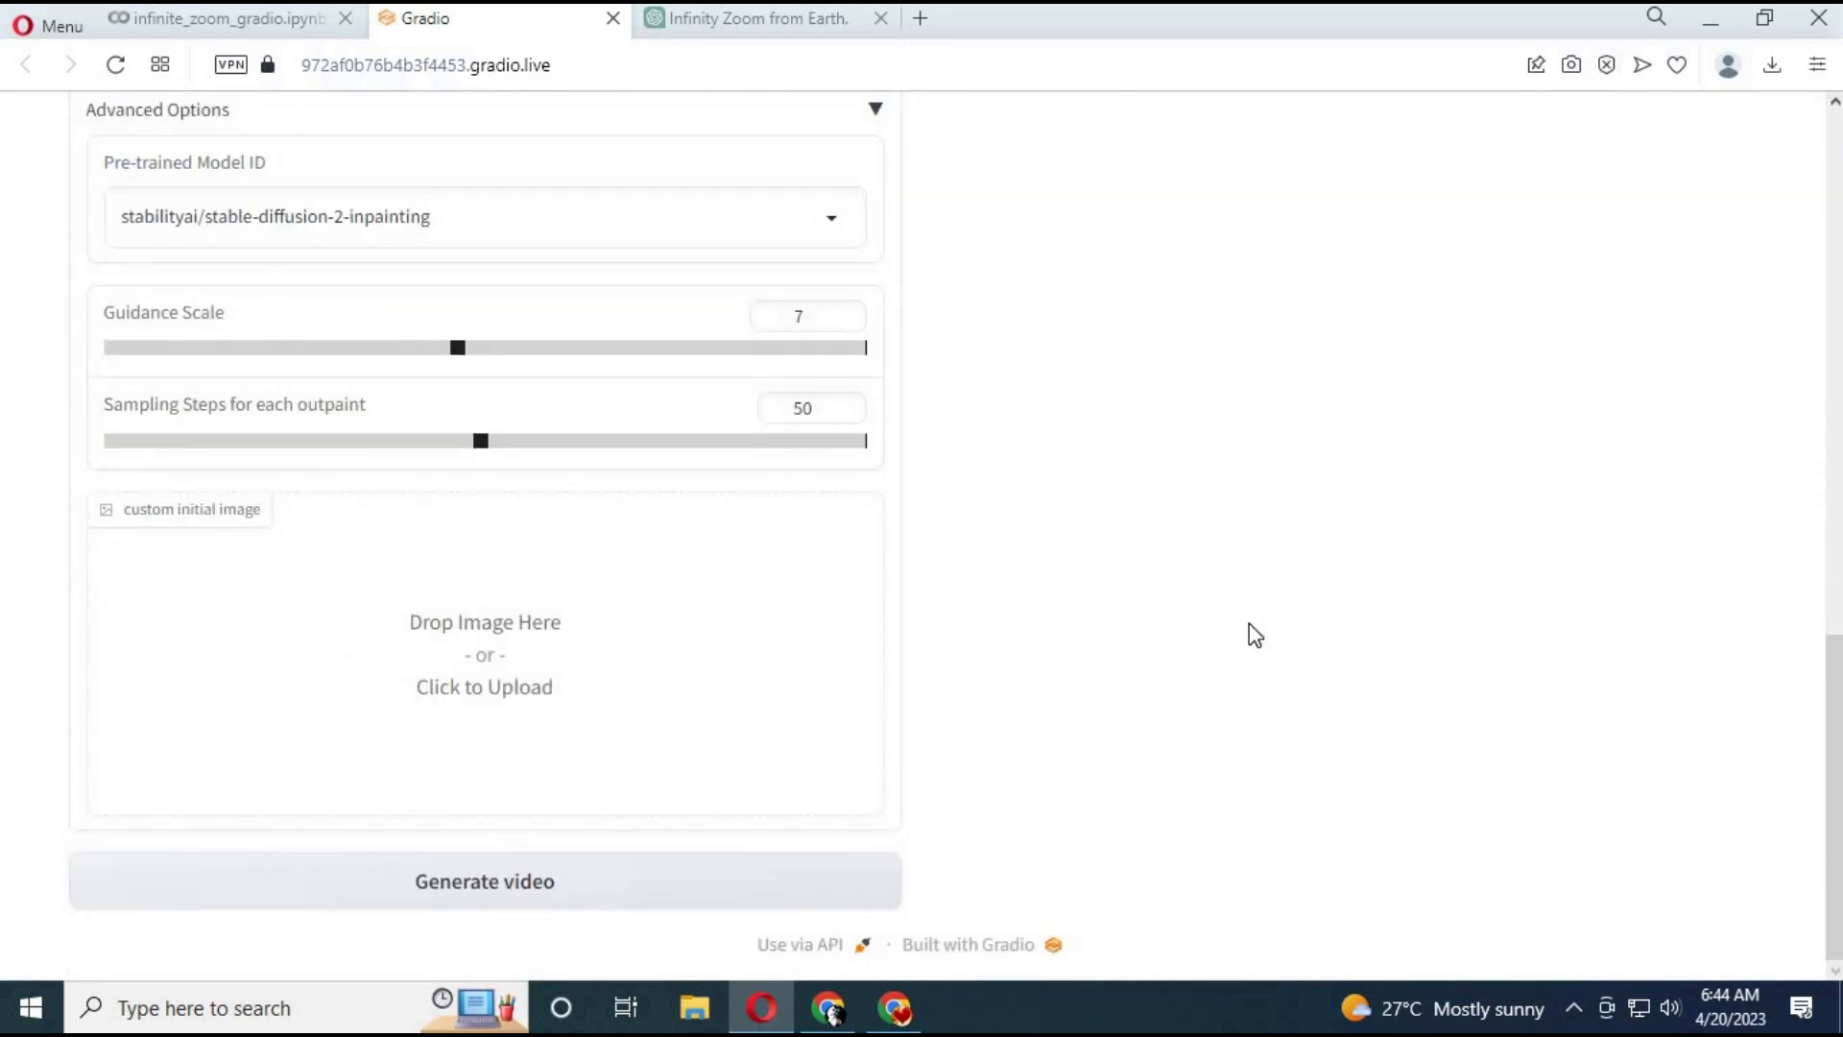
scroll(1249, 624, "up", 5)
scroll(1249, 624, "up", 5)
scroll(1249, 624, "up", 5)
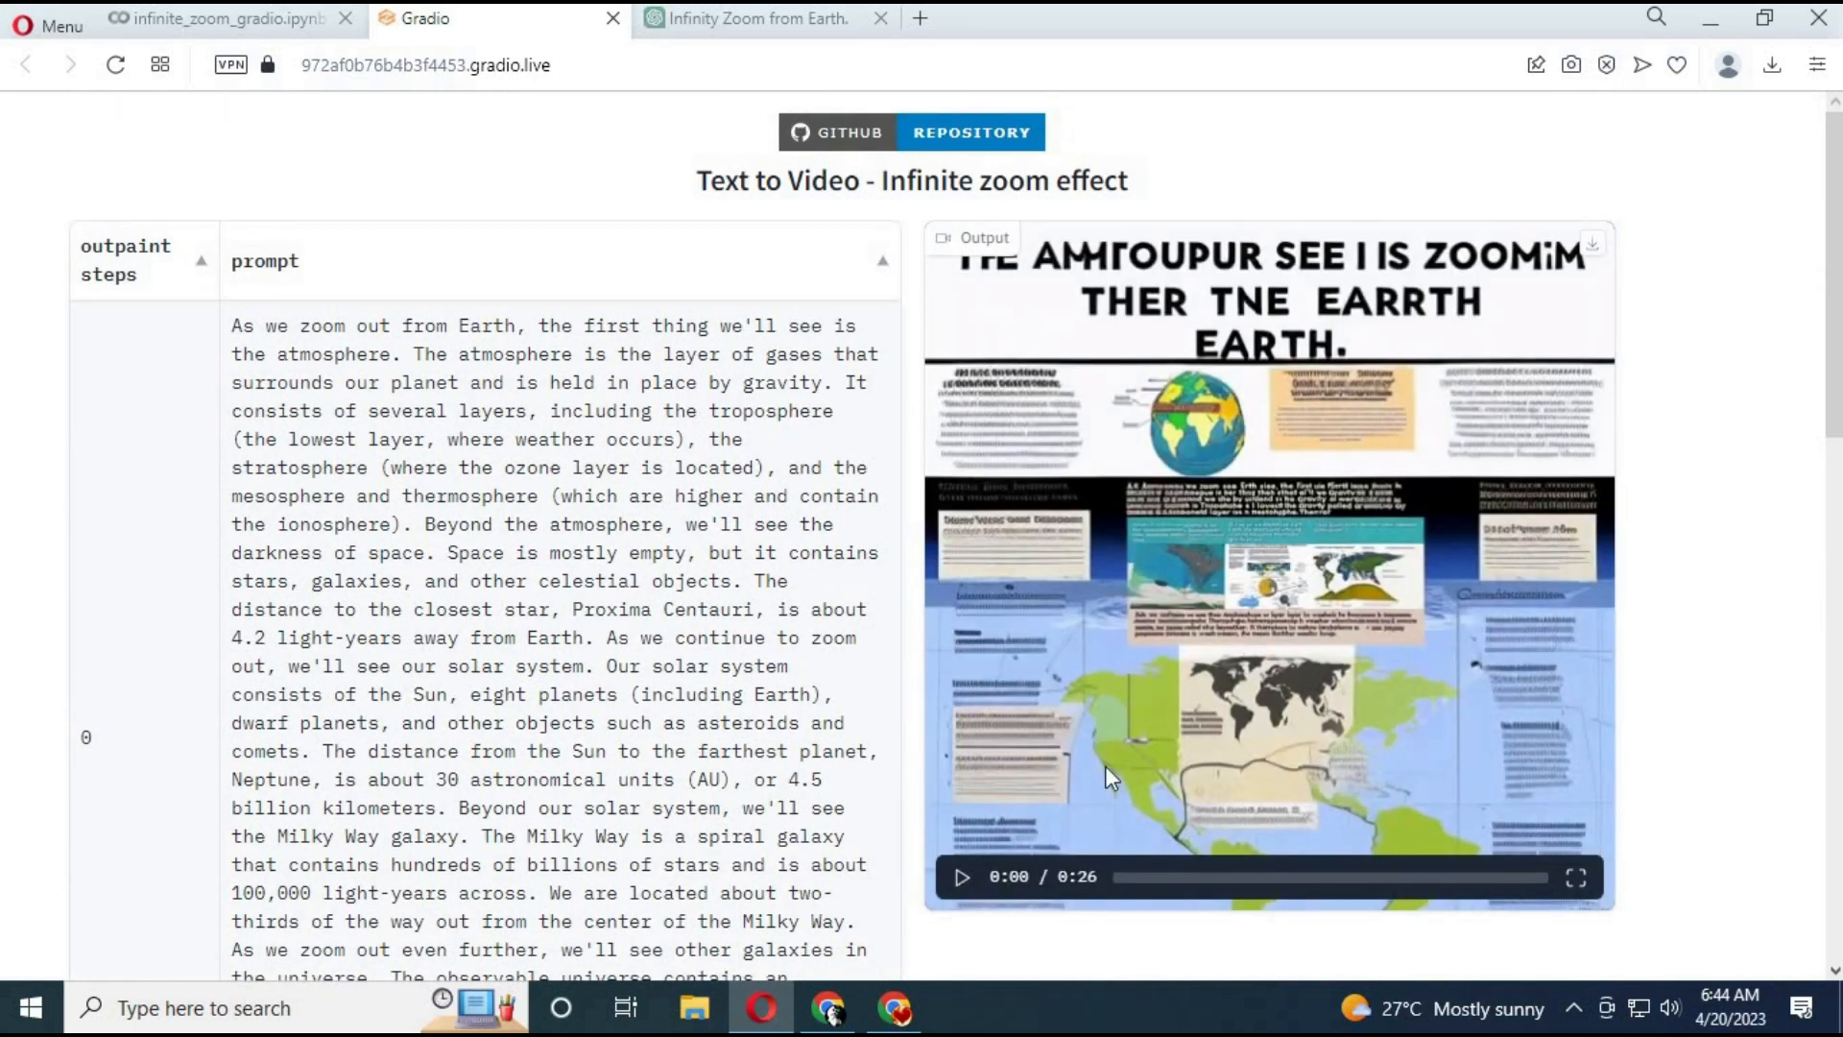